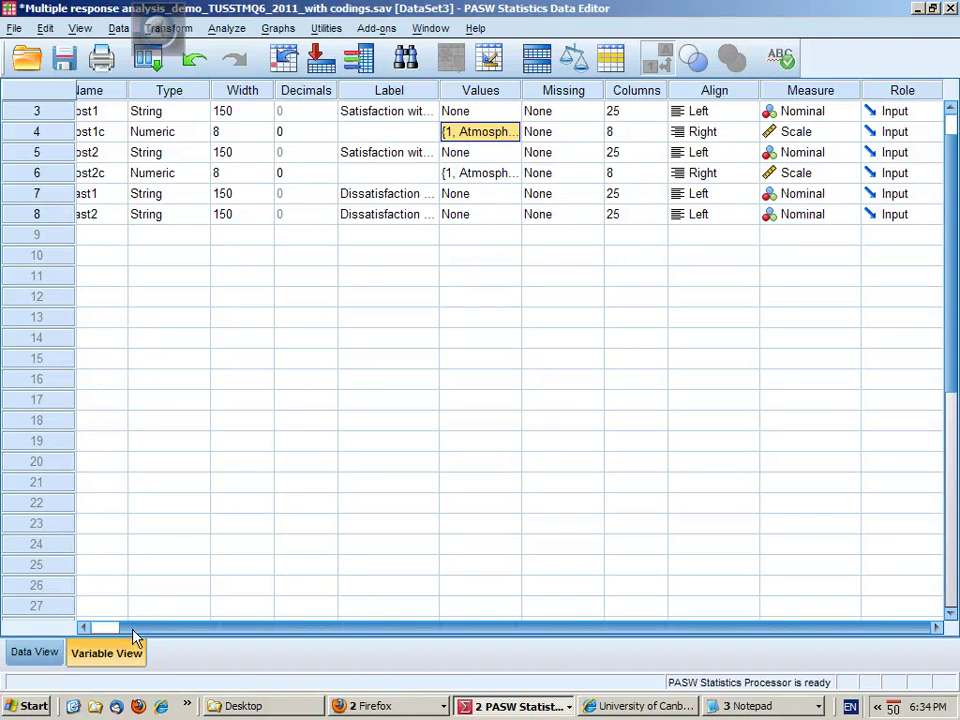
Step: Switch to Data View and browse the satmost1 and satmost2 columns, checking row 4's responses
{"action": "left_click_drag", "start_coordinate": [135, 633], "coordinate": [107, 634]}
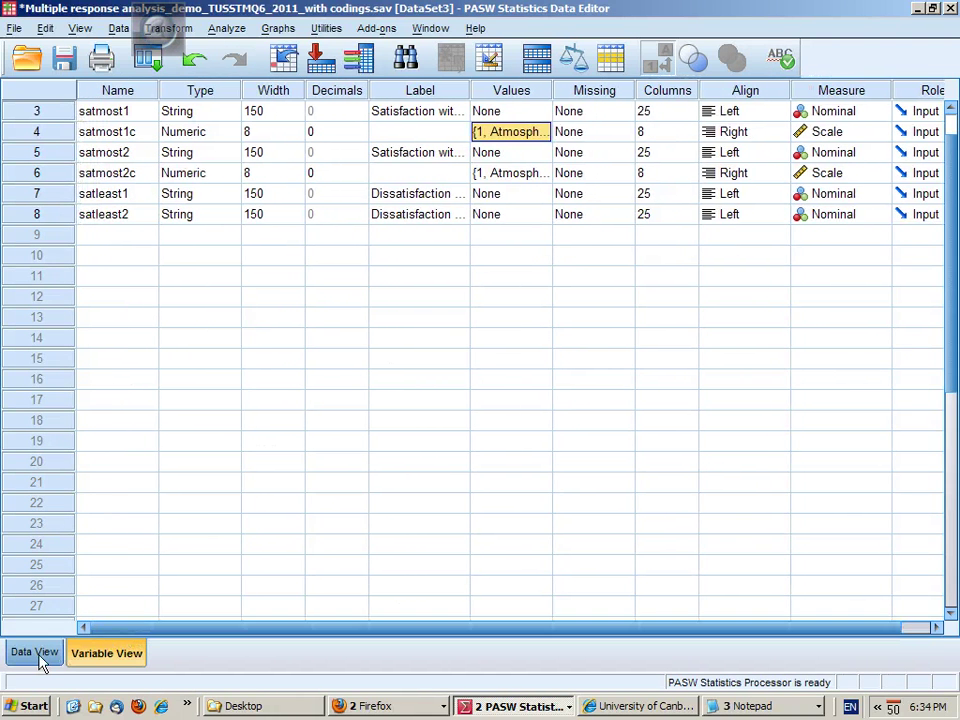
{"action": "left_click", "coordinate": [38, 660]}
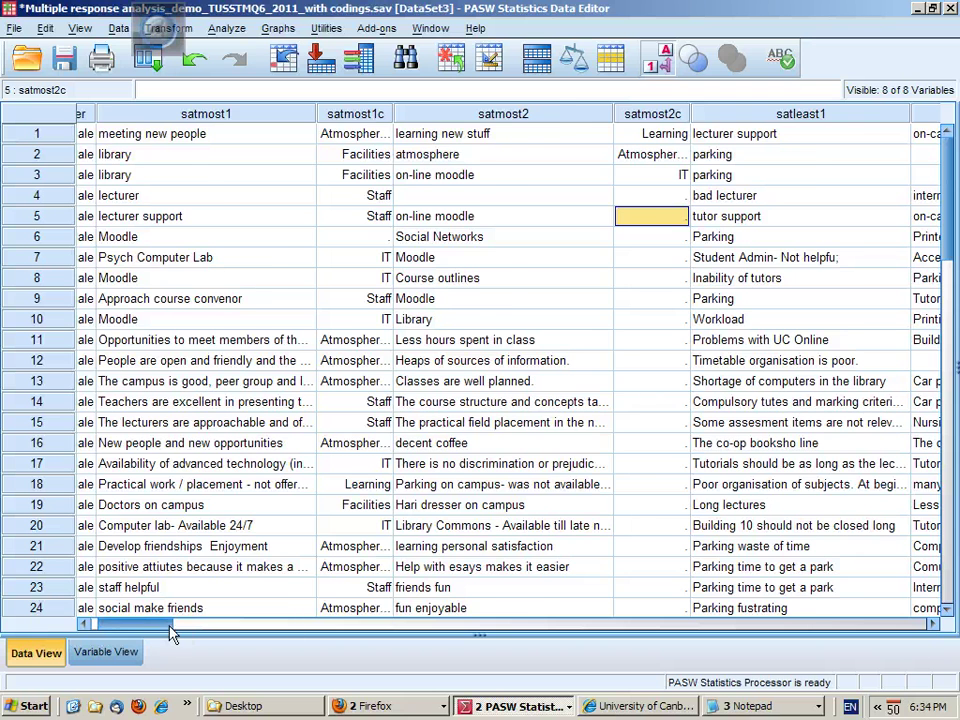
{"action": "left_click_drag", "start_coordinate": [152, 627], "coordinate": [100, 628]}
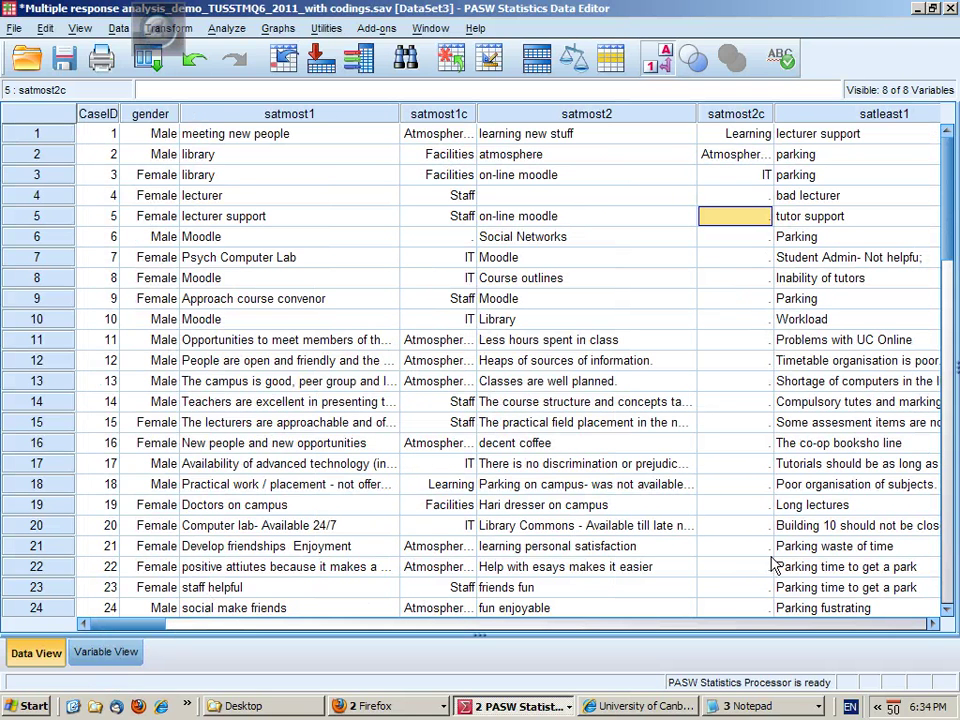
{"action": "left_click_drag", "start_coordinate": [952, 193], "coordinate": [952, 157]}
{"action": "left_click", "coordinate": [288, 116]}
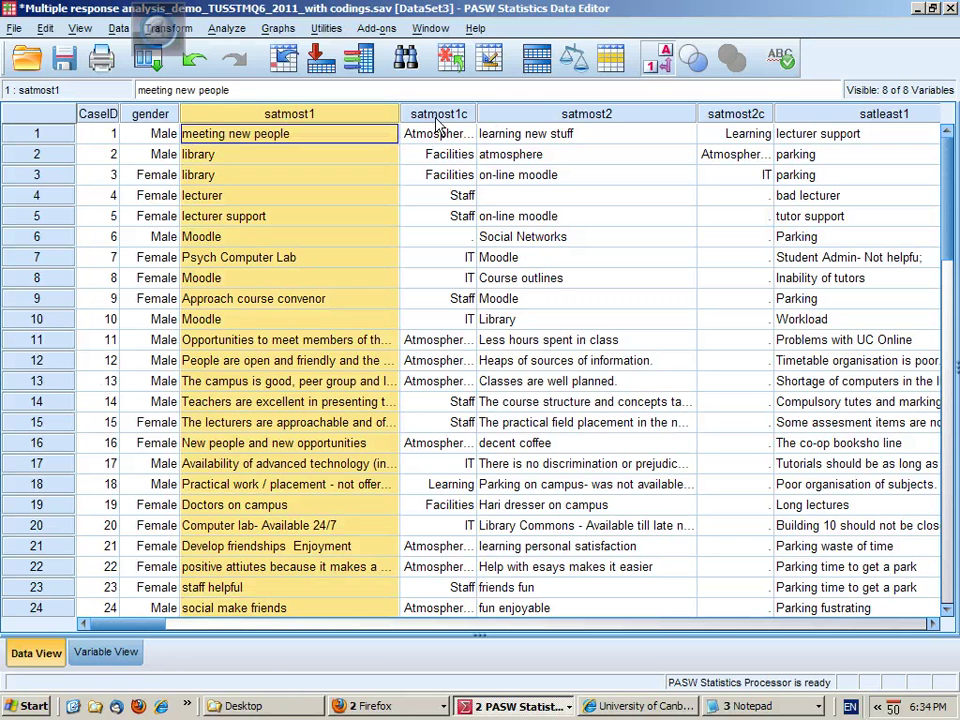
{"action": "left_click", "coordinate": [575, 116]}
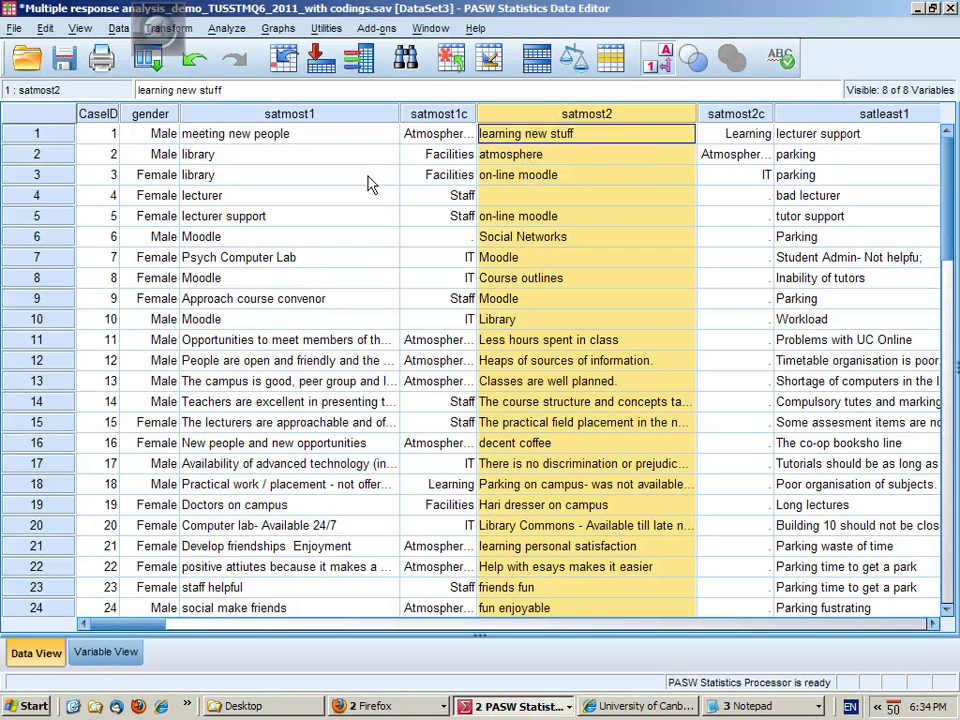
{"action": "left_click", "coordinate": [262, 200]}
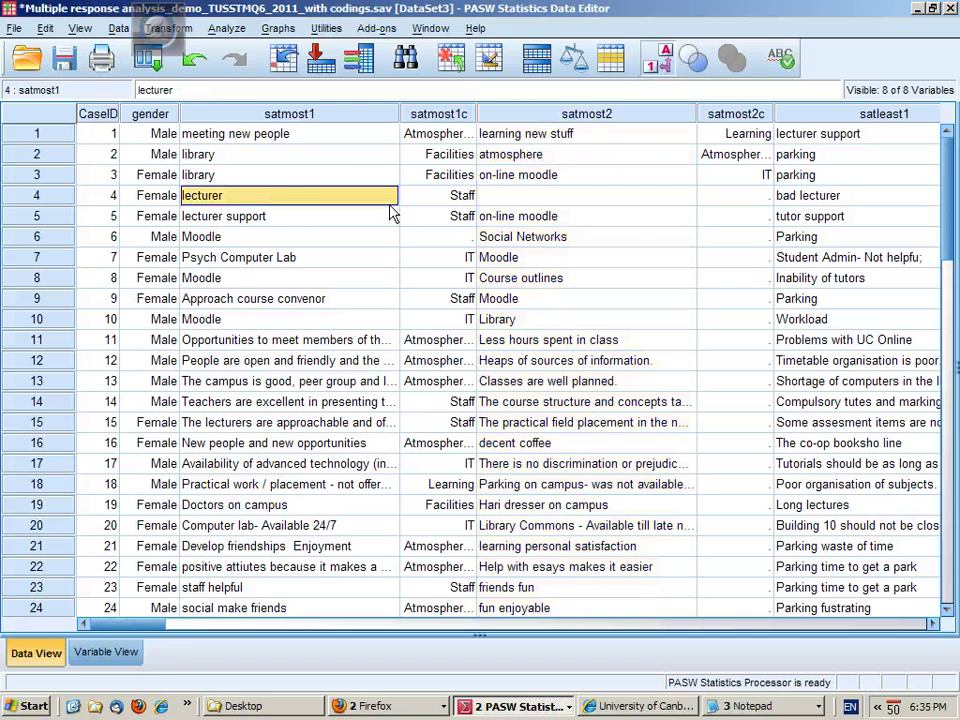
{"action": "left_click", "coordinate": [515, 200]}
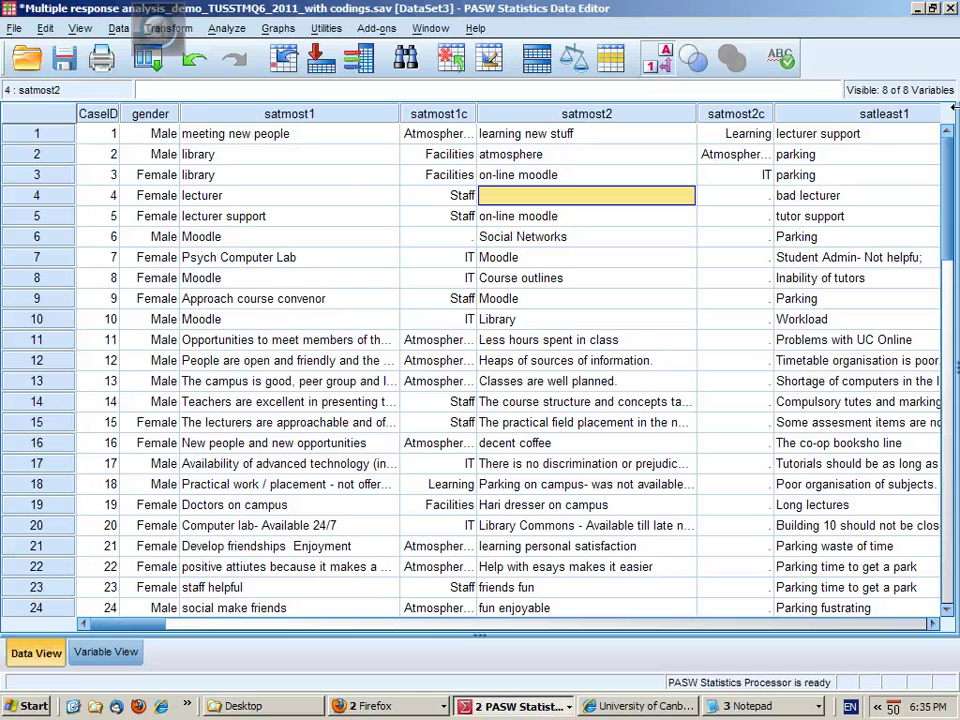
Step: Turn off value labels so gender and satmost1c/satmost2c show numeric codes
{"action": "left_click", "coordinate": [657, 60]}
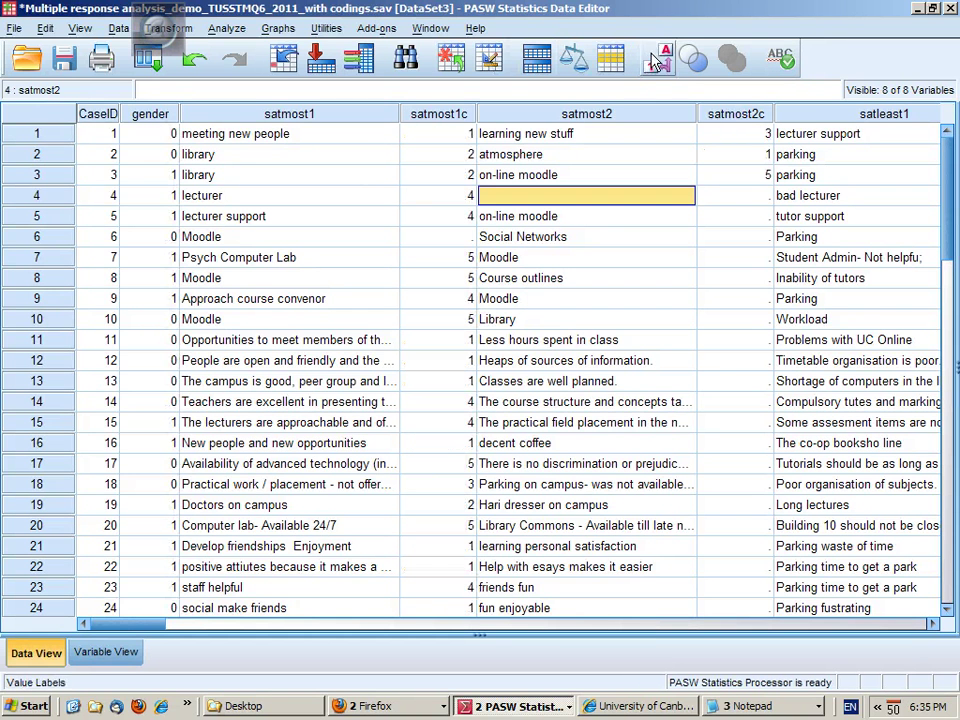
{"action": "left_click", "coordinate": [452, 114]}
{"action": "left_click", "coordinate": [718, 116]}
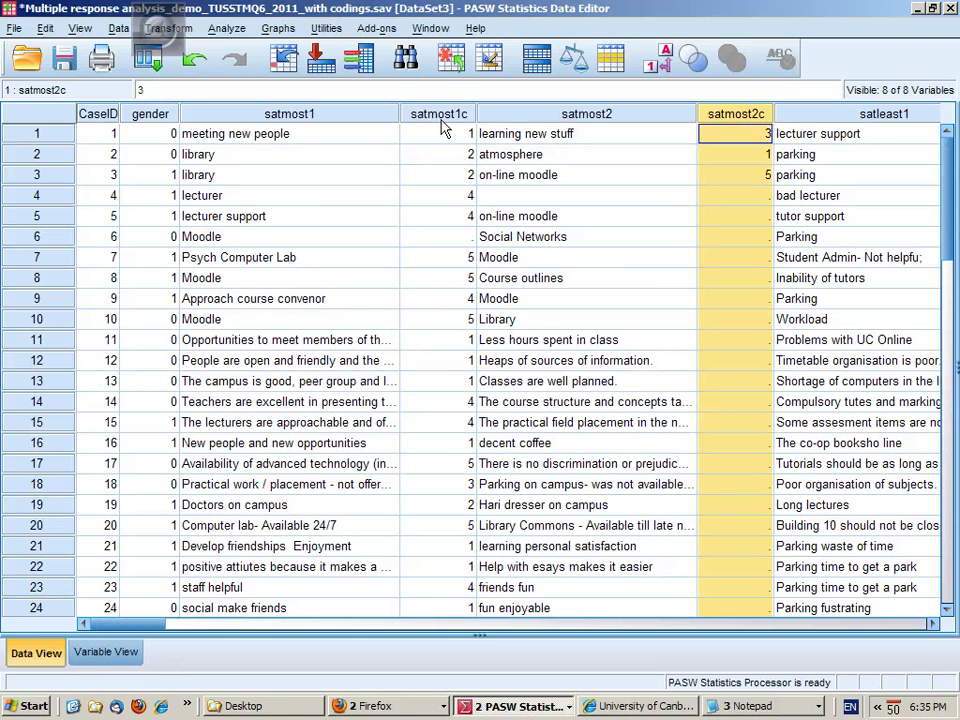
{"action": "left_click", "coordinate": [441, 117]}
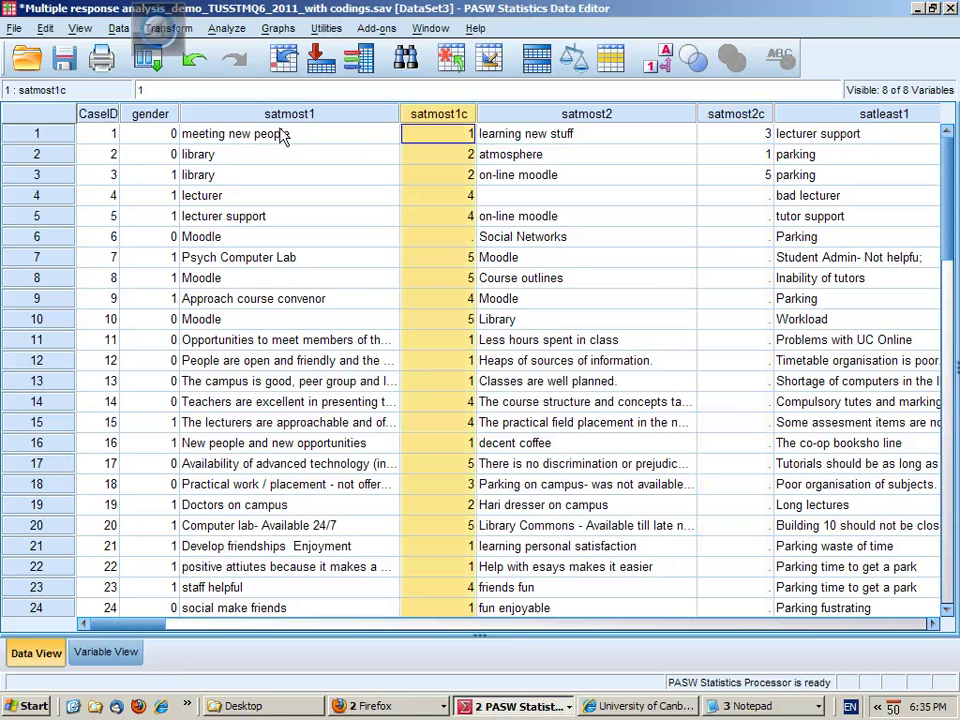
{"action": "left_click", "coordinate": [98, 662]}
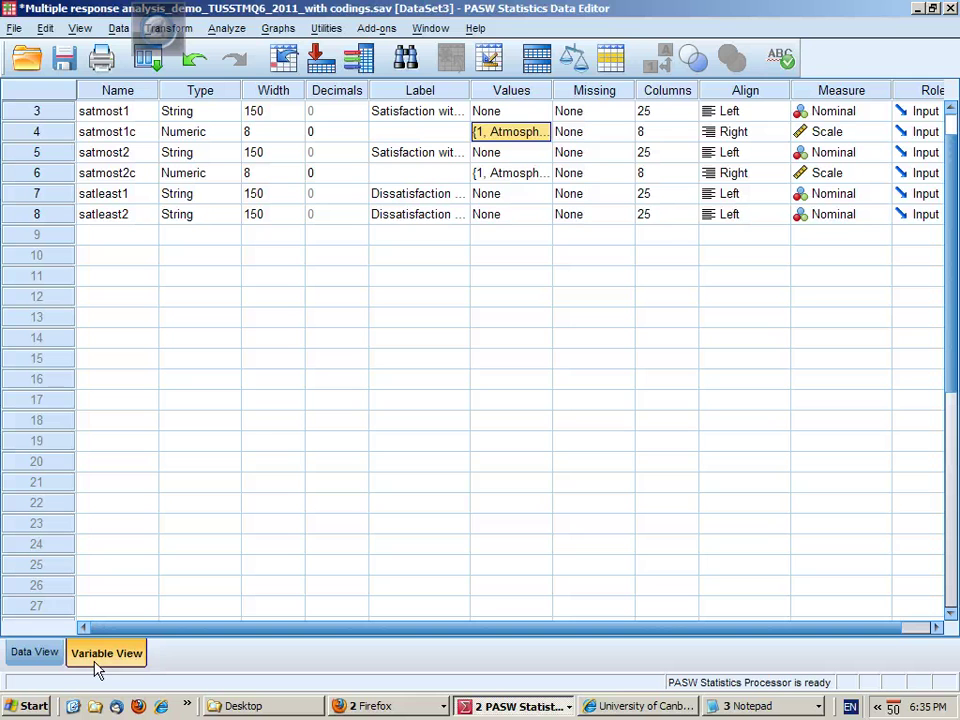
{"action": "left_click", "coordinate": [549, 141]}
{"action": "left_click", "coordinate": [547, 137]}
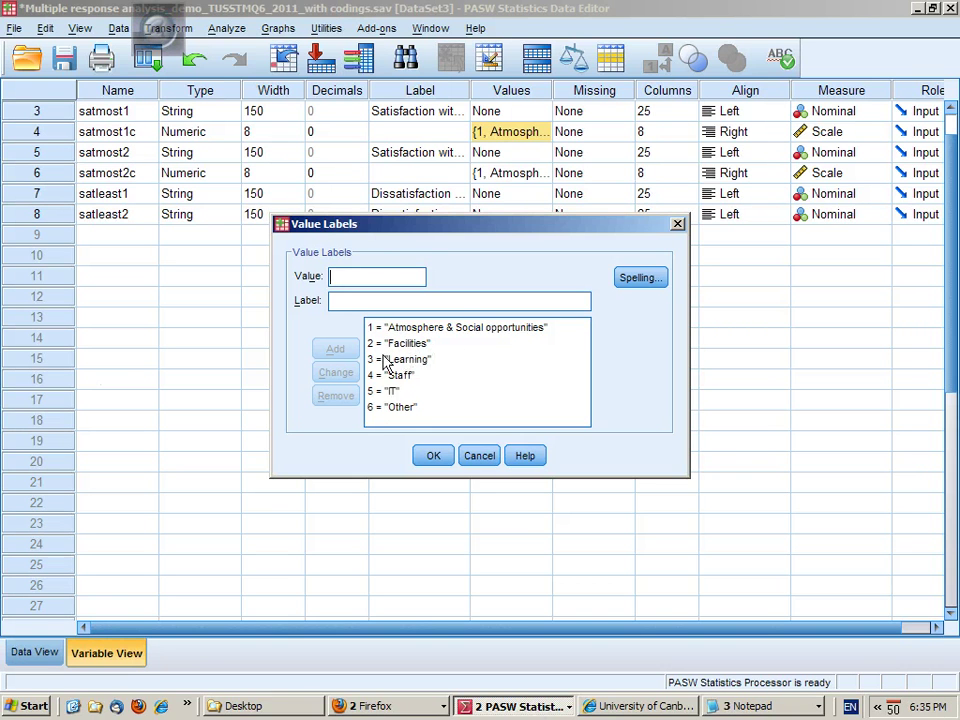
{"action": "left_click", "coordinate": [421, 362]}
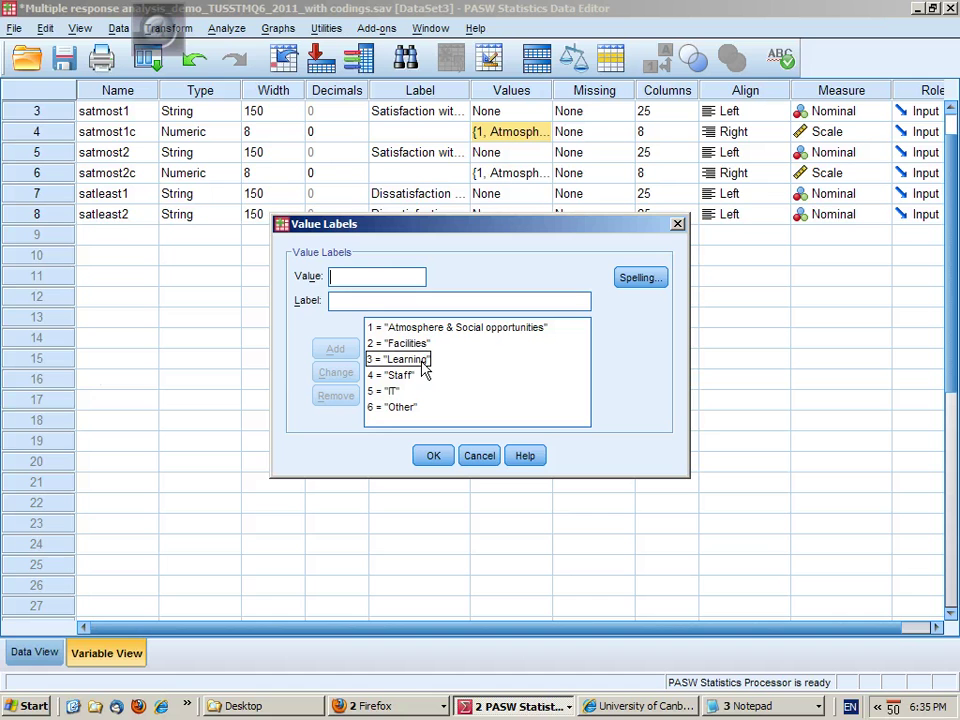
{"action": "left_click", "coordinate": [412, 375]}
{"action": "left_click", "coordinate": [422, 364]}
{"action": "left_click", "coordinate": [420, 377]}
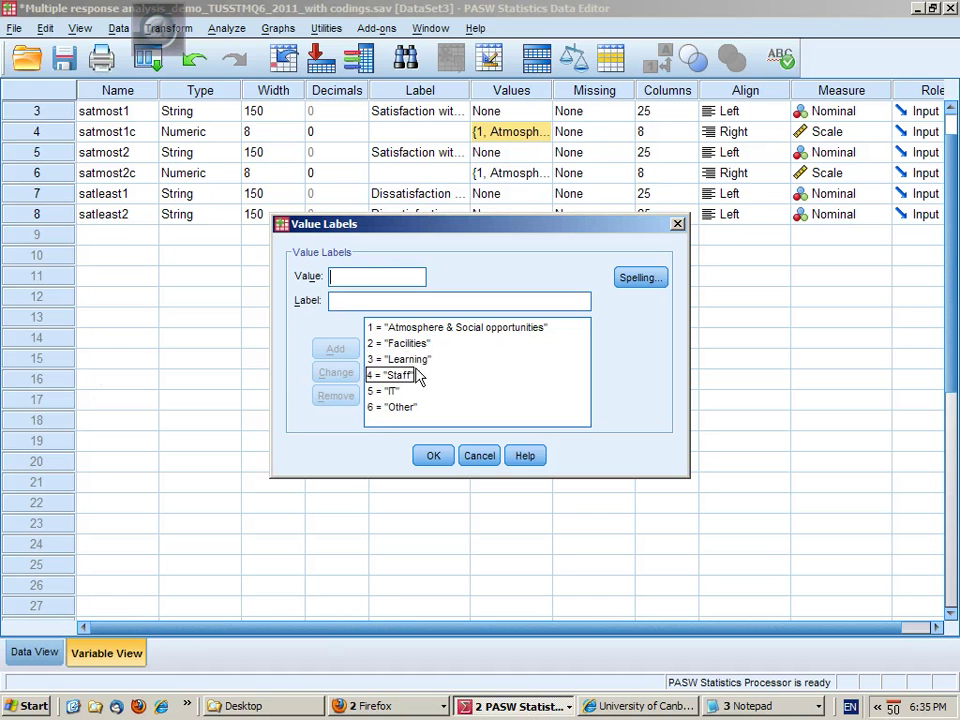
{"action": "left_click", "coordinate": [373, 364]}
{"action": "left_click", "coordinate": [389, 378]}
{"action": "left_click", "coordinate": [388, 390]}
{"action": "left_click", "coordinate": [385, 377]}
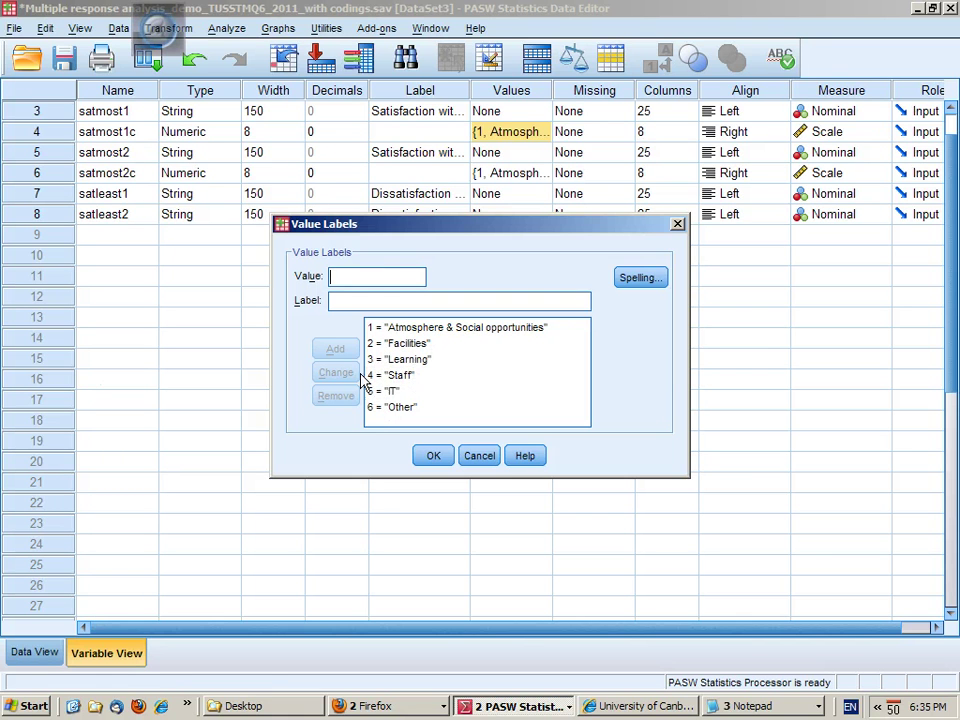
{"action": "left_click", "coordinate": [373, 385]}
{"action": "left_click", "coordinate": [400, 385]}
{"action": "left_click", "coordinate": [407, 396]}
{"action": "left_click", "coordinate": [445, 464]}
Step: Turn value labels back on so gender reads Male/Female and satmost1c/satmost2c show category names
{"action": "left_click", "coordinate": [40, 660]}
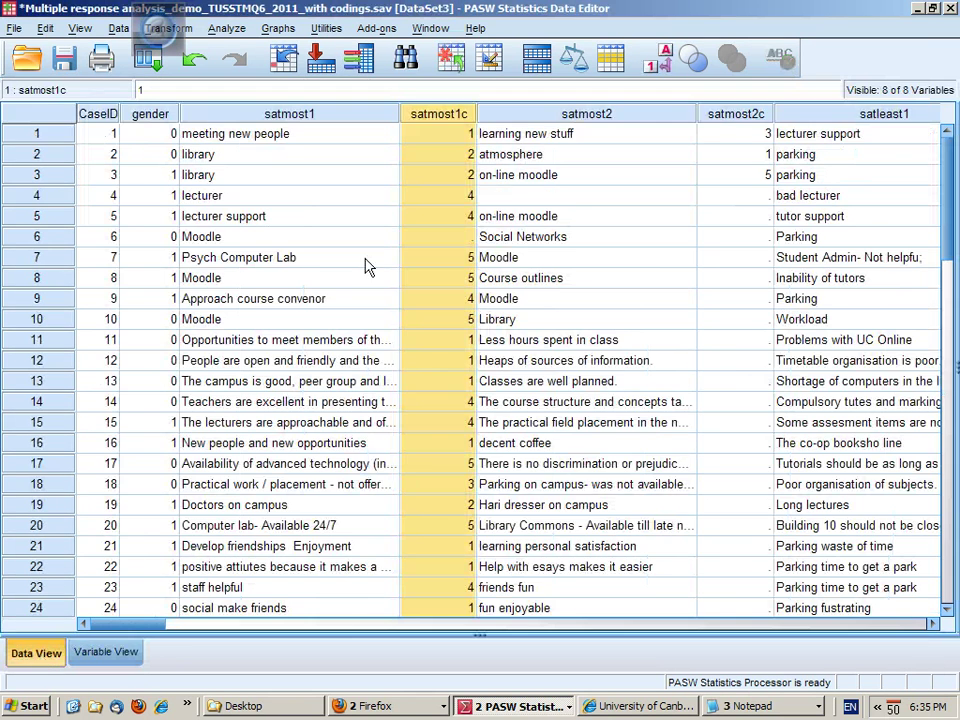
{"action": "left_click", "coordinate": [453, 150]}
{"action": "left_click", "coordinate": [300, 141]}
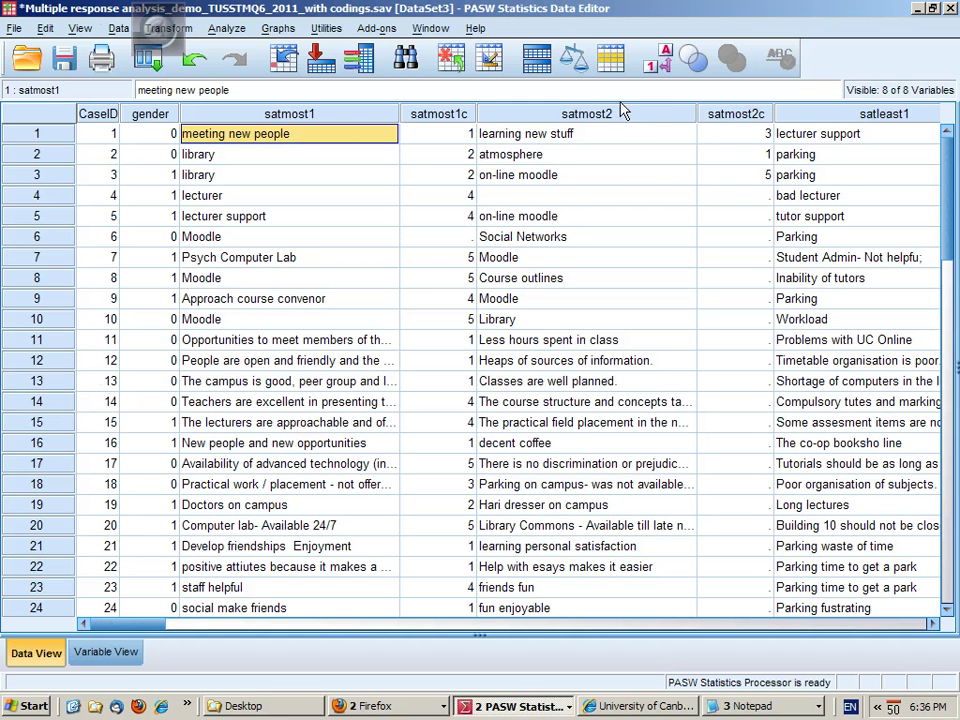
{"action": "left_click", "coordinate": [96, 656]}
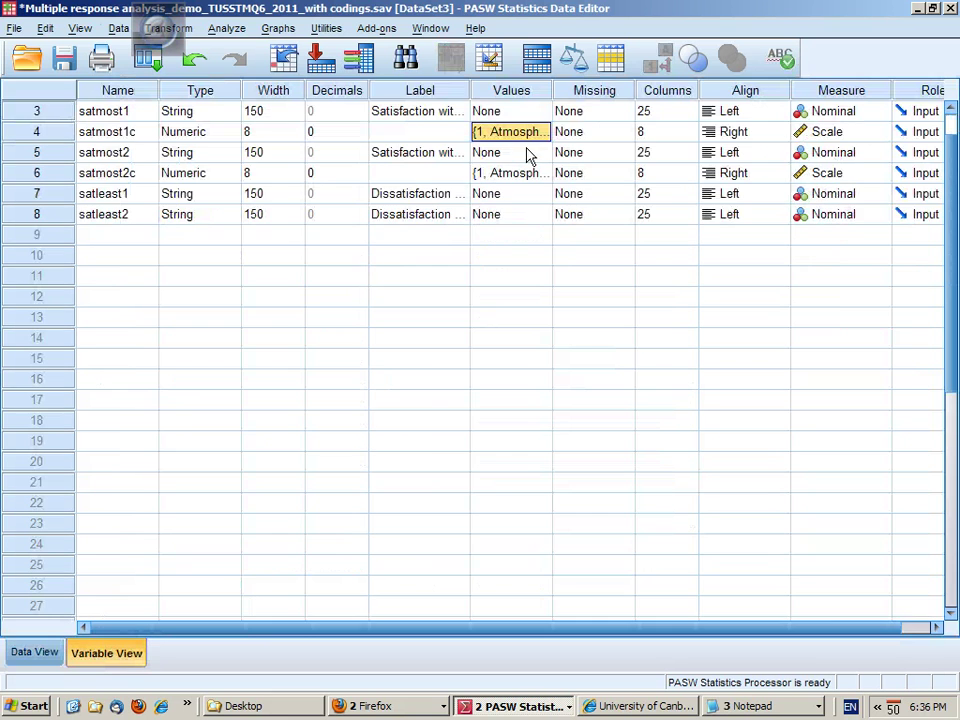
{"action": "left_click", "coordinate": [30, 653]}
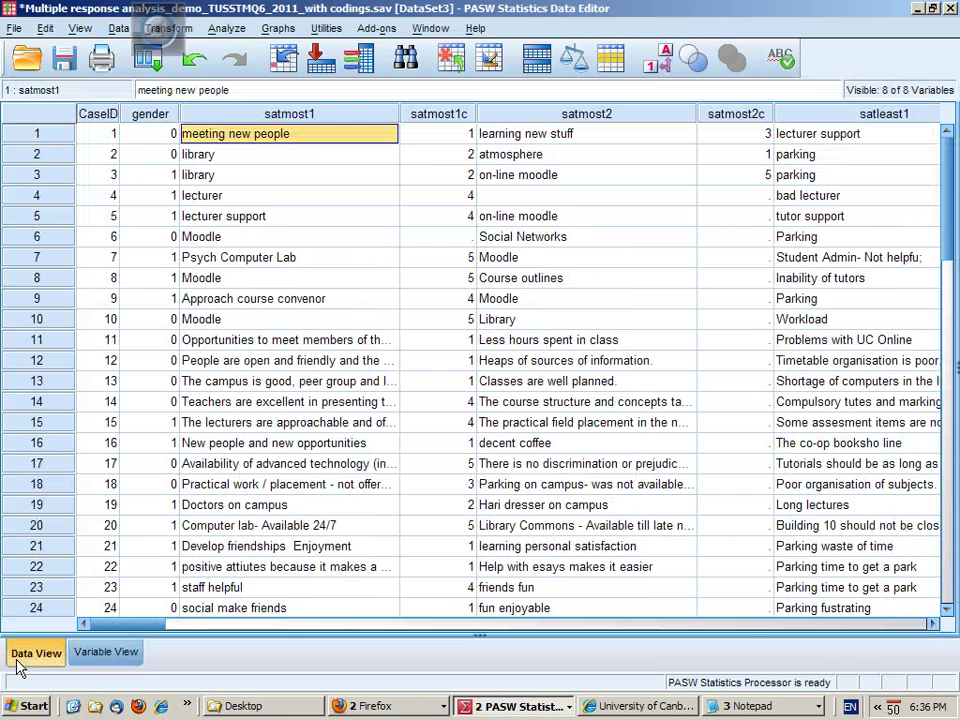
{"action": "left_click", "coordinate": [650, 68]}
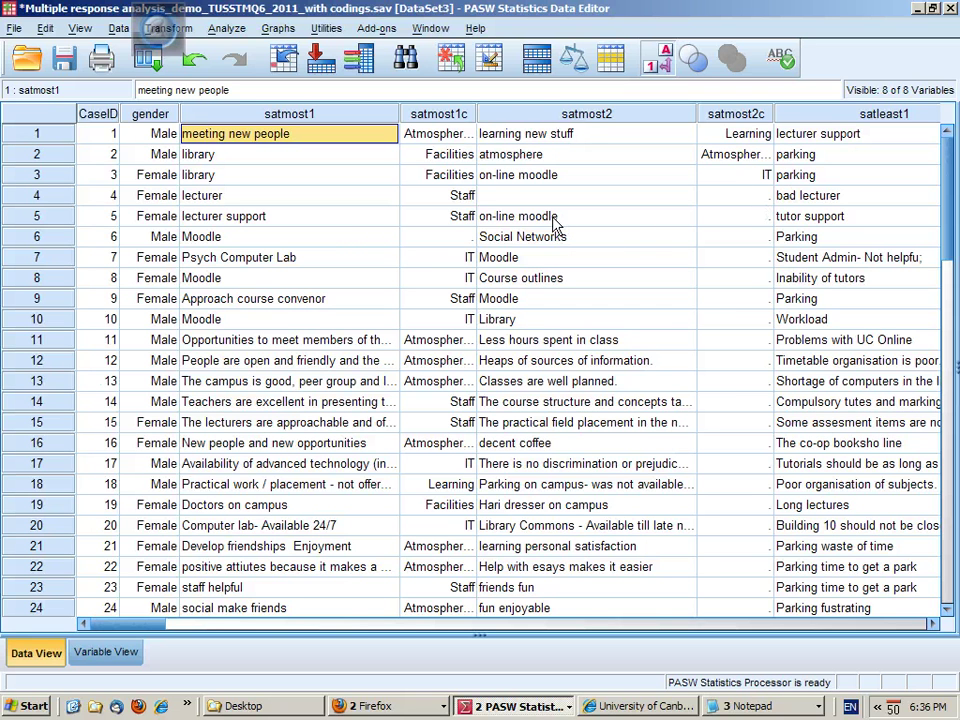
Step: Code satmost2c for rows 5–7 as IT, Atmosphere & Social opportunities, and IT
{"action": "left_click", "coordinate": [748, 222]}
{"action": "left_click", "coordinate": [765, 222]}
{"action": "left_click", "coordinate": [764, 218]}
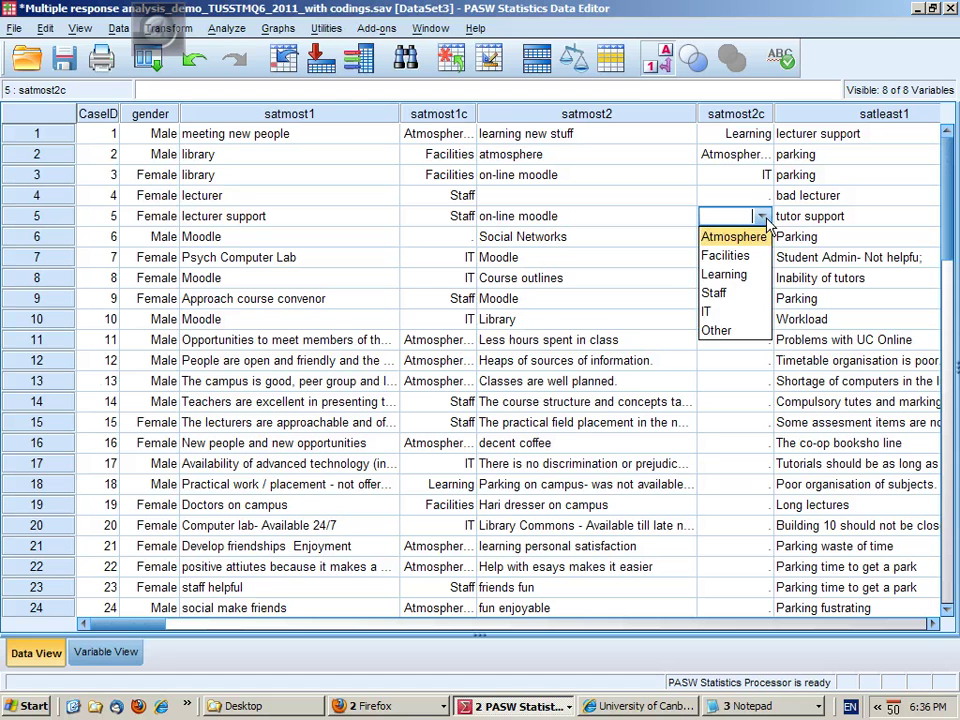
{"action": "left_click", "coordinate": [741, 313]}
{"action": "left_click", "coordinate": [766, 240]}
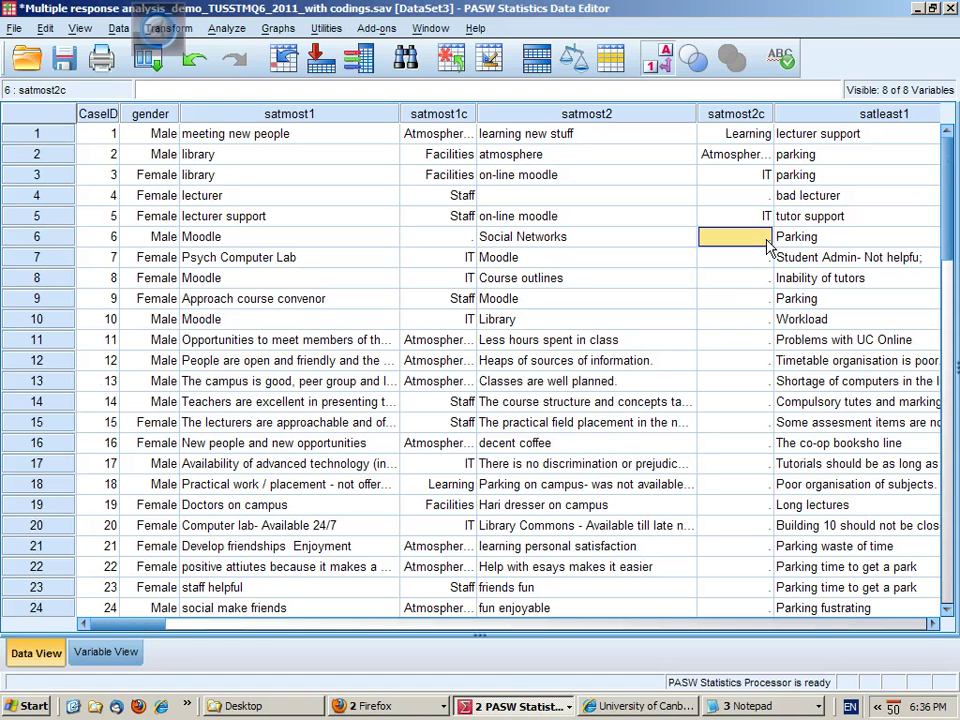
{"action": "left_click", "coordinate": [766, 243]}
{"action": "left_click", "coordinate": [762, 238]}
{"action": "left_click", "coordinate": [752, 262]}
{"action": "left_click", "coordinate": [768, 258]}
{"action": "left_click", "coordinate": [766, 258]}
{"action": "left_click", "coordinate": [762, 258]}
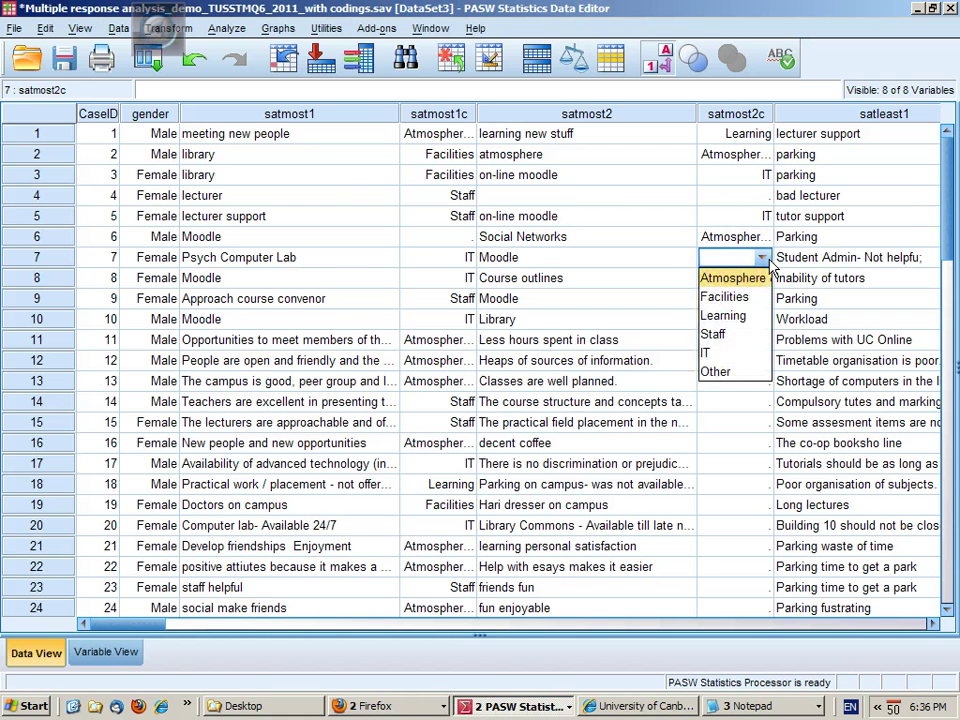
{"action": "left_click", "coordinate": [746, 356]}
Step: Code satmost2c for rows 8–10 as Other, IT, and Facilities
{"action": "left_click", "coordinate": [765, 283]}
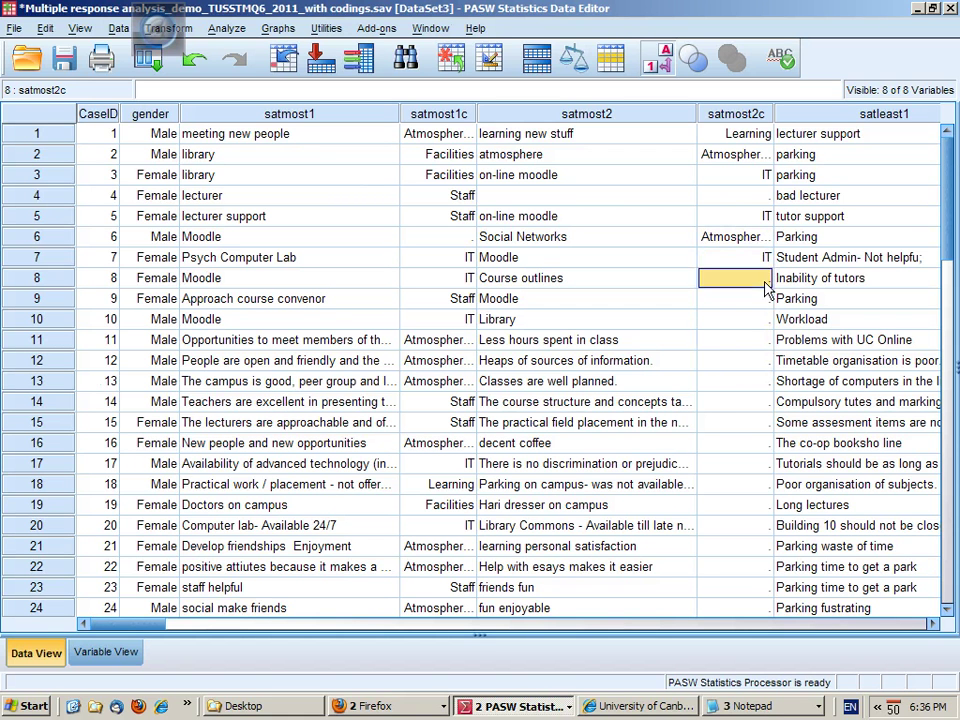
{"action": "left_click", "coordinate": [769, 287]}
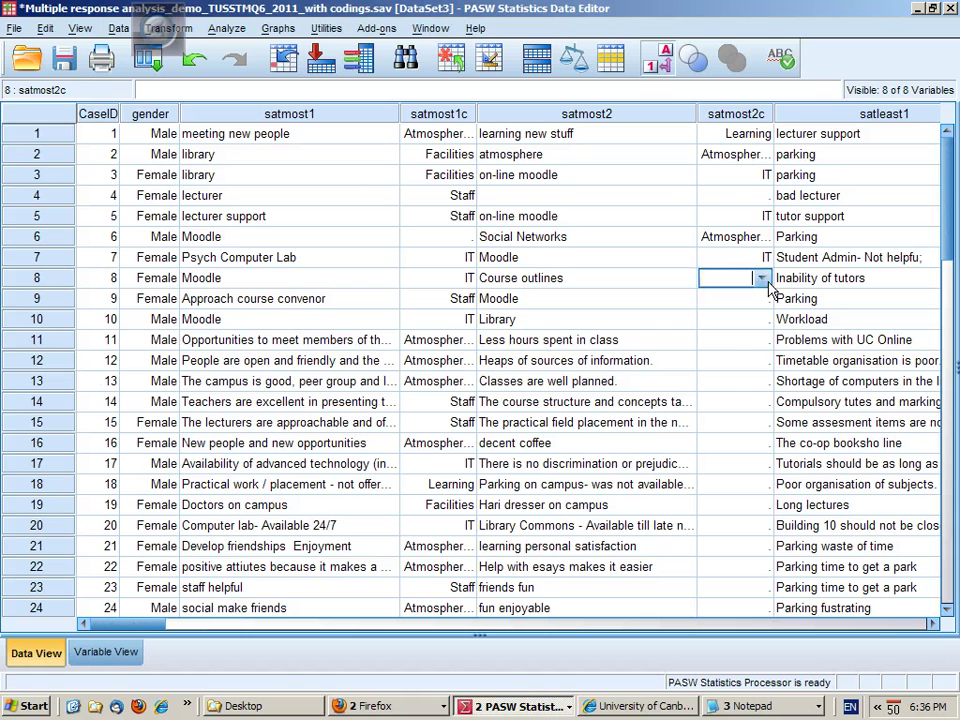
{"action": "left_click", "coordinate": [763, 279]}
{"action": "left_click", "coordinate": [746, 389]}
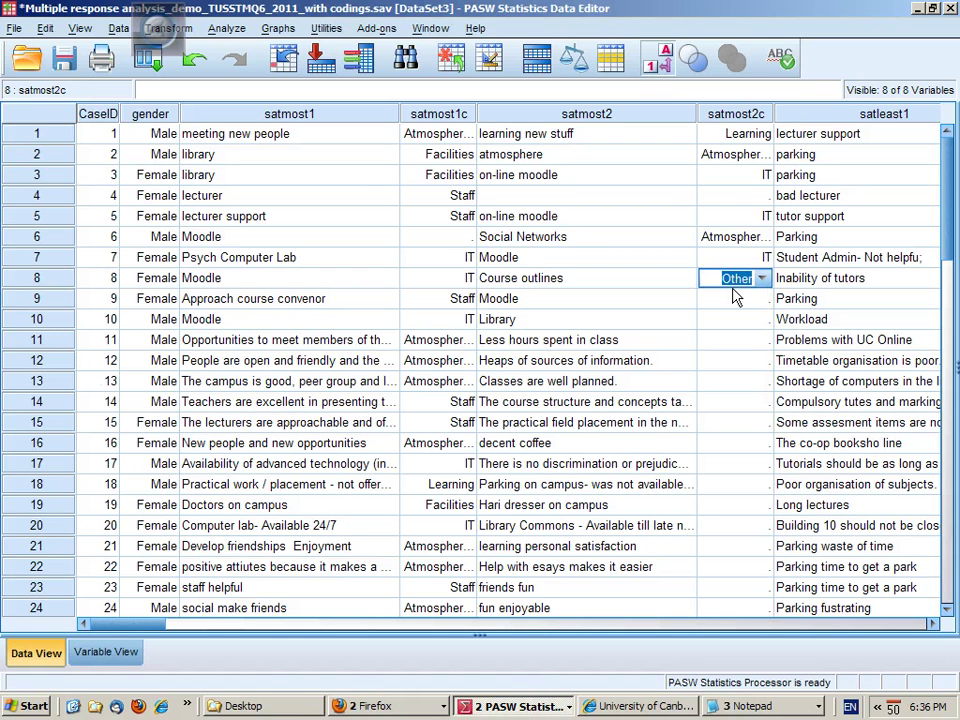
{"action": "left_click", "coordinate": [760, 298]}
{"action": "left_click", "coordinate": [764, 300]}
{"action": "left_click", "coordinate": [765, 300]}
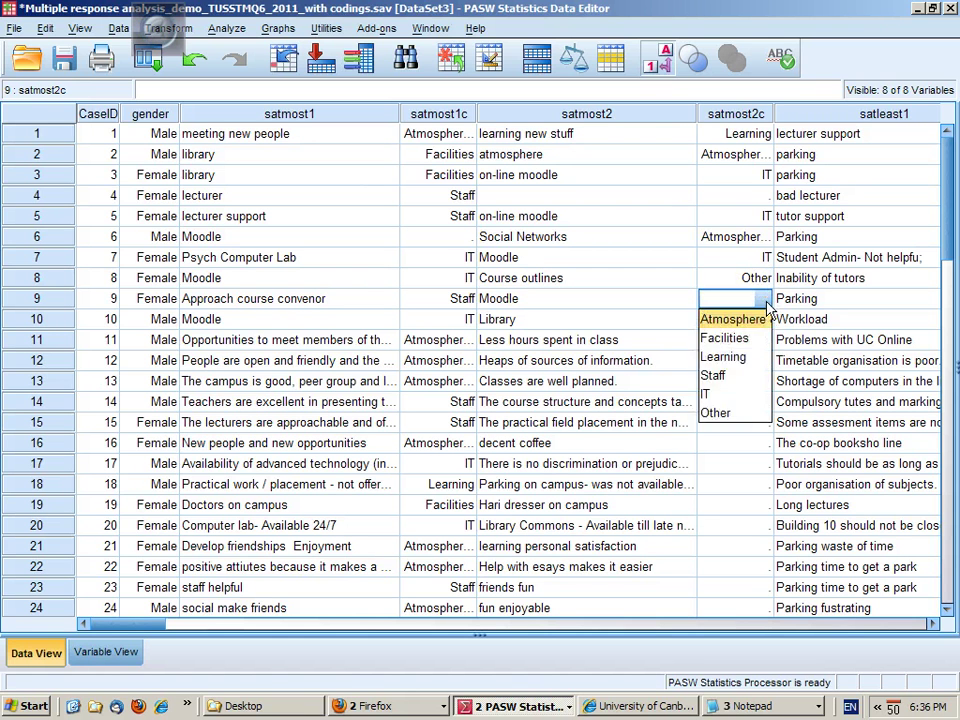
{"action": "left_click", "coordinate": [735, 394]}
{"action": "left_click", "coordinate": [763, 322]}
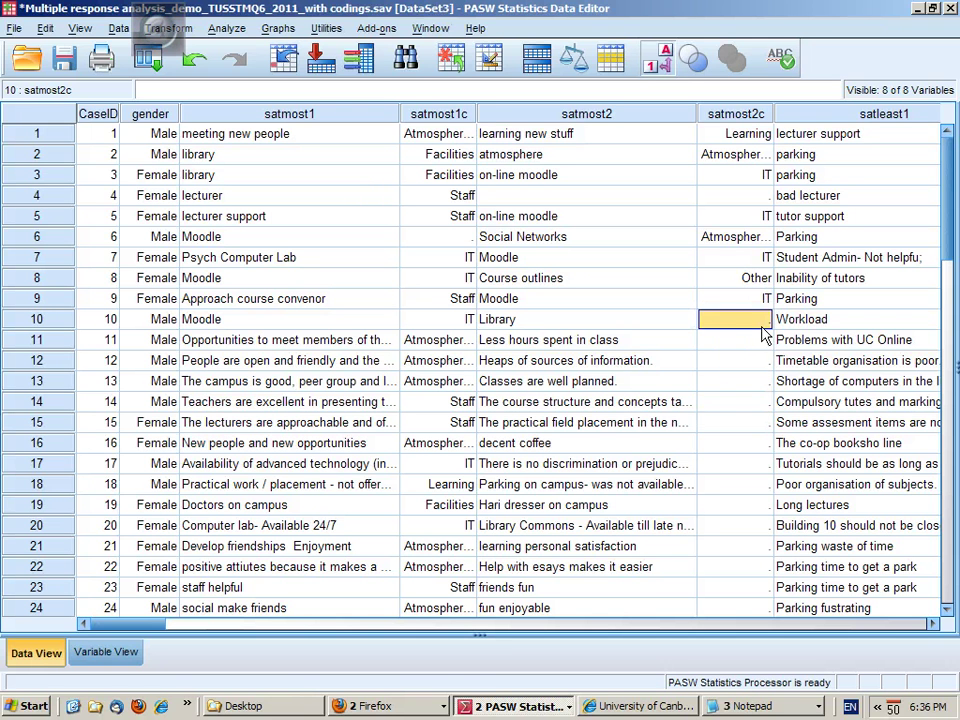
{"action": "left_click", "coordinate": [764, 322]}
{"action": "left_click", "coordinate": [762, 319]}
{"action": "left_click", "coordinate": [740, 358]}
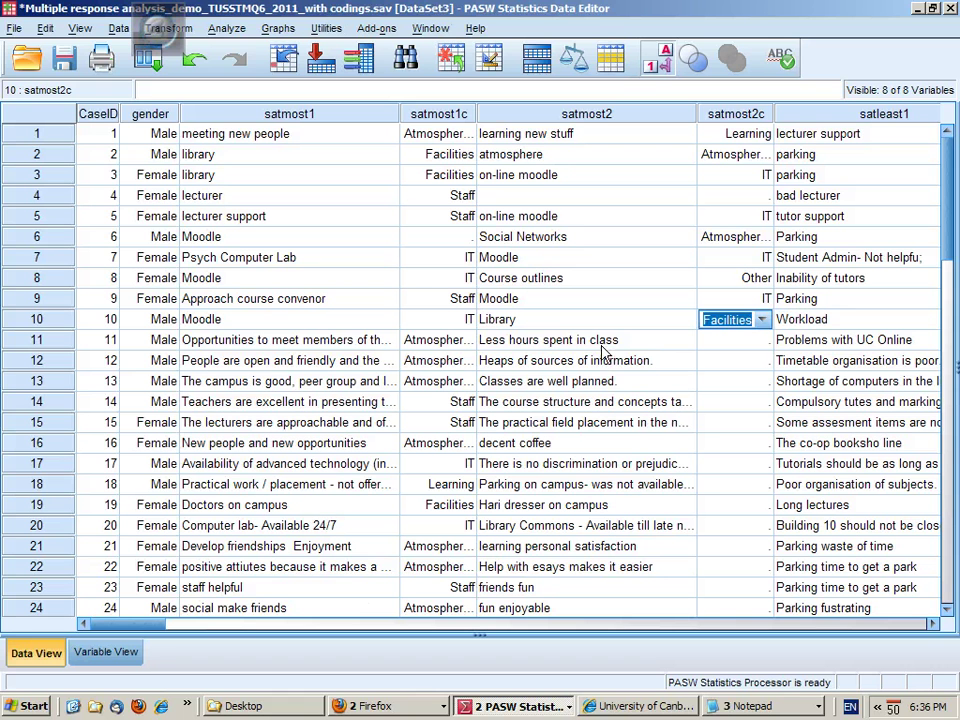
{"action": "left_click", "coordinate": [735, 385]}
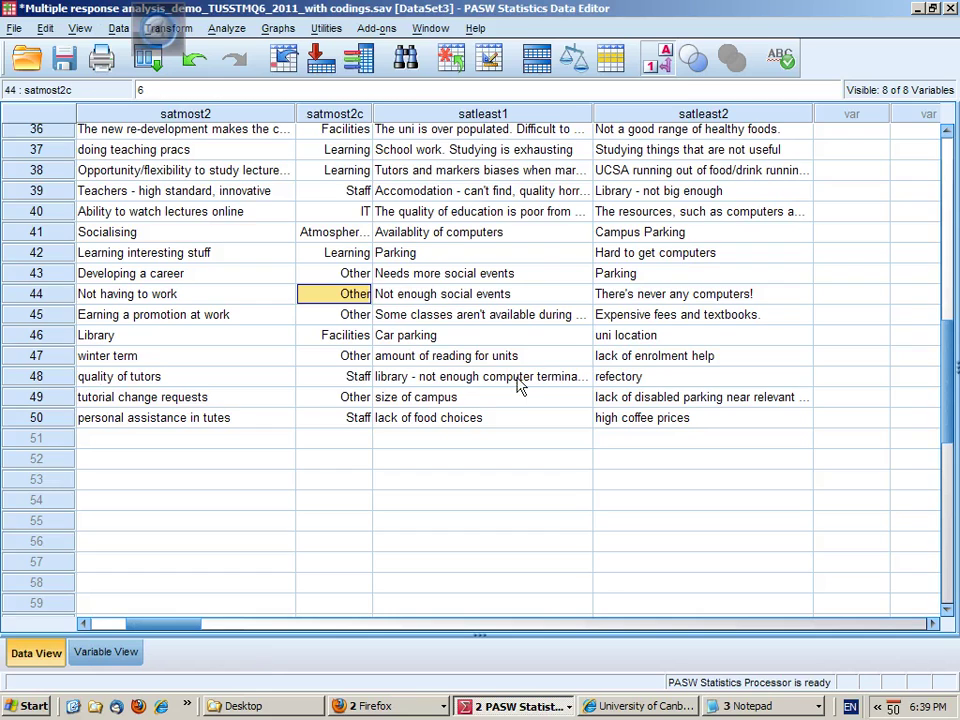
Step: Scroll the data grid back to the top and bring up Analyze > Multiple Response
{"action": "left_click", "coordinate": [516, 378]}
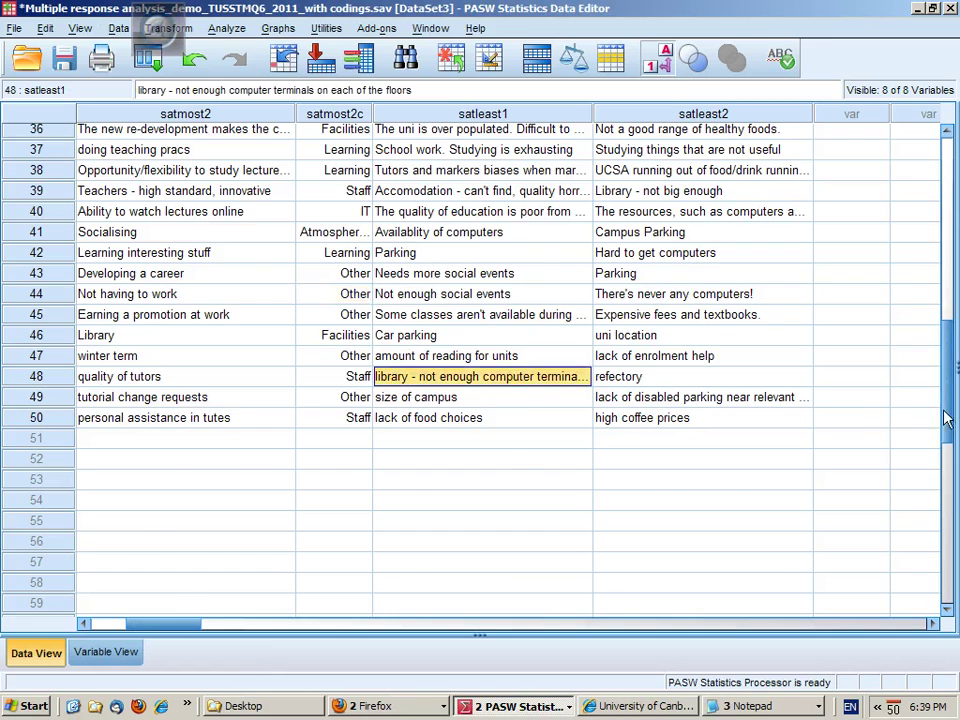
{"action": "left_click_drag", "start_coordinate": [949, 380], "coordinate": [949, 192]}
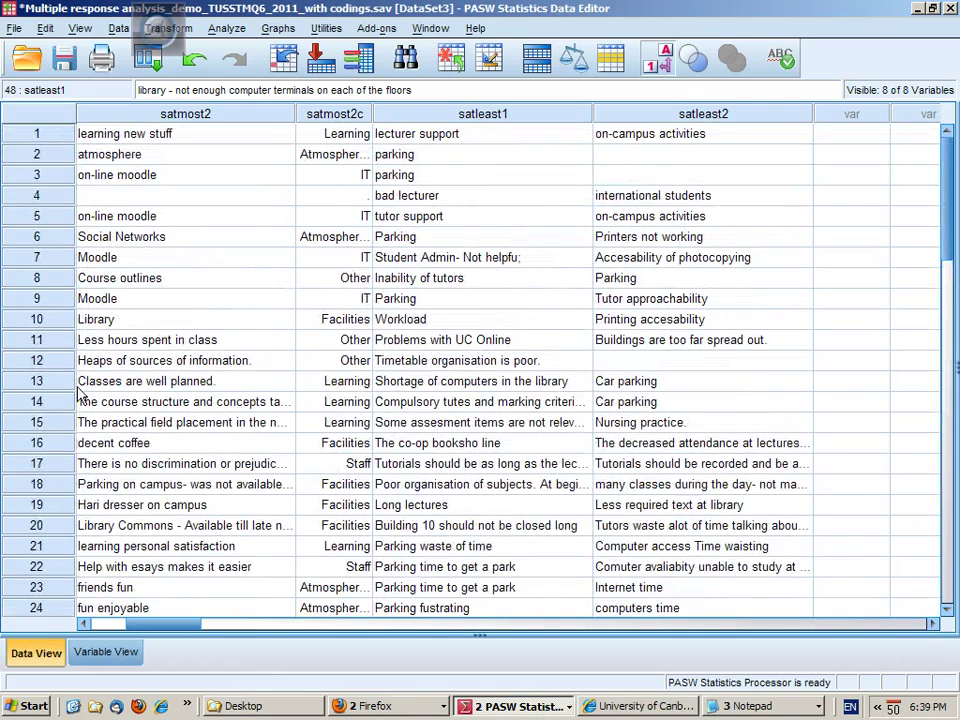
{"action": "left_click", "coordinate": [226, 28]}
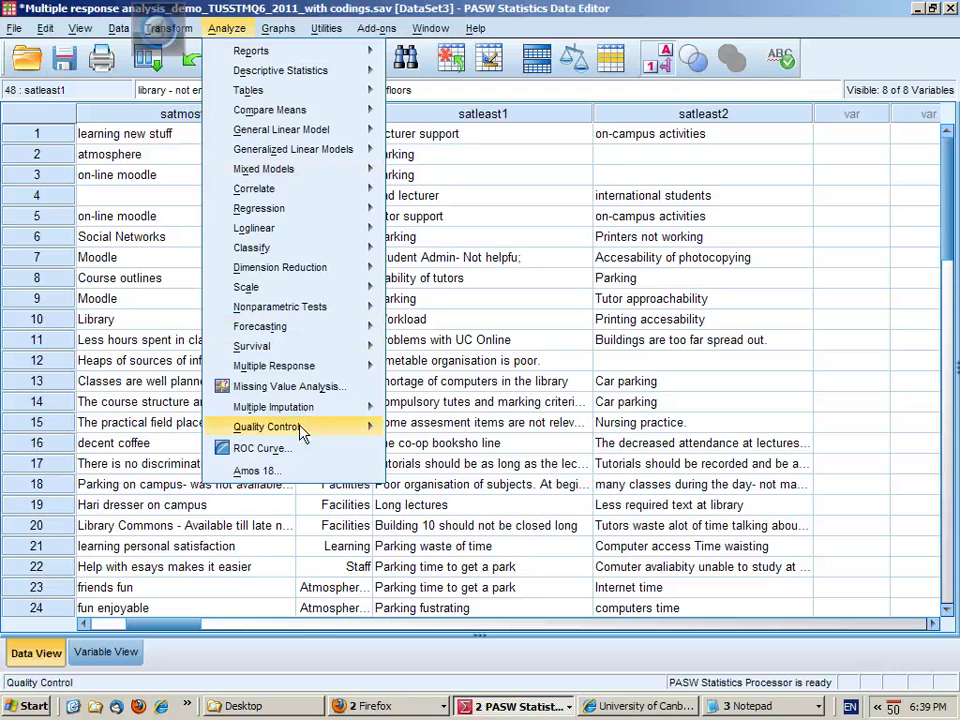
{"action": "mouse_move", "coordinate": [304, 366]}
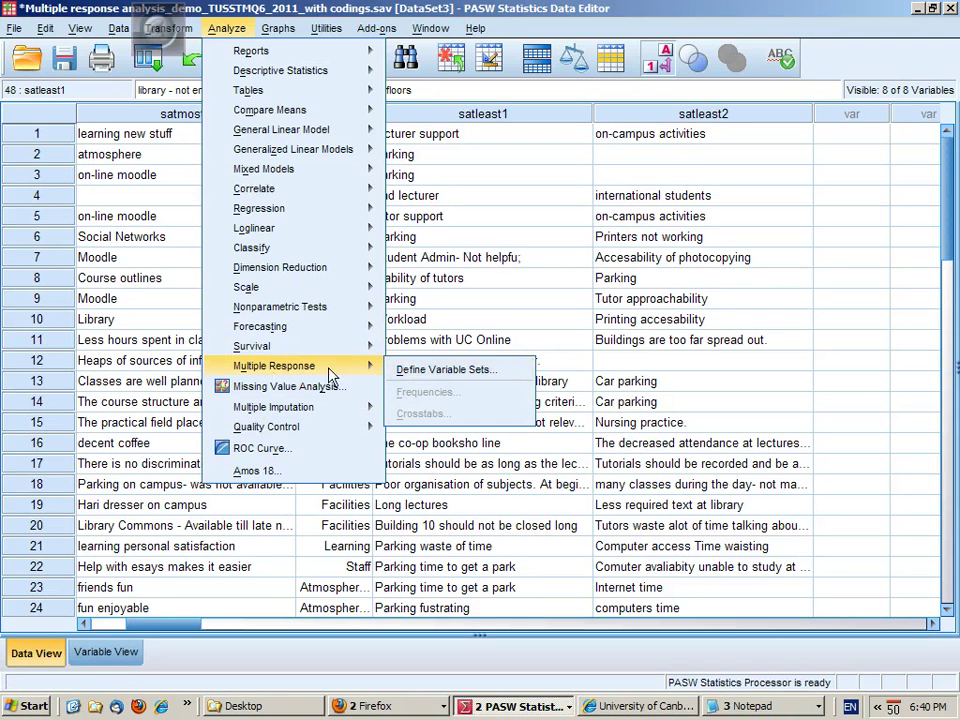
Step: Add satmost1c and satmost2c as a set coded as categories 1 to 5, named satmost
{"action": "left_click", "coordinate": [398, 370]}
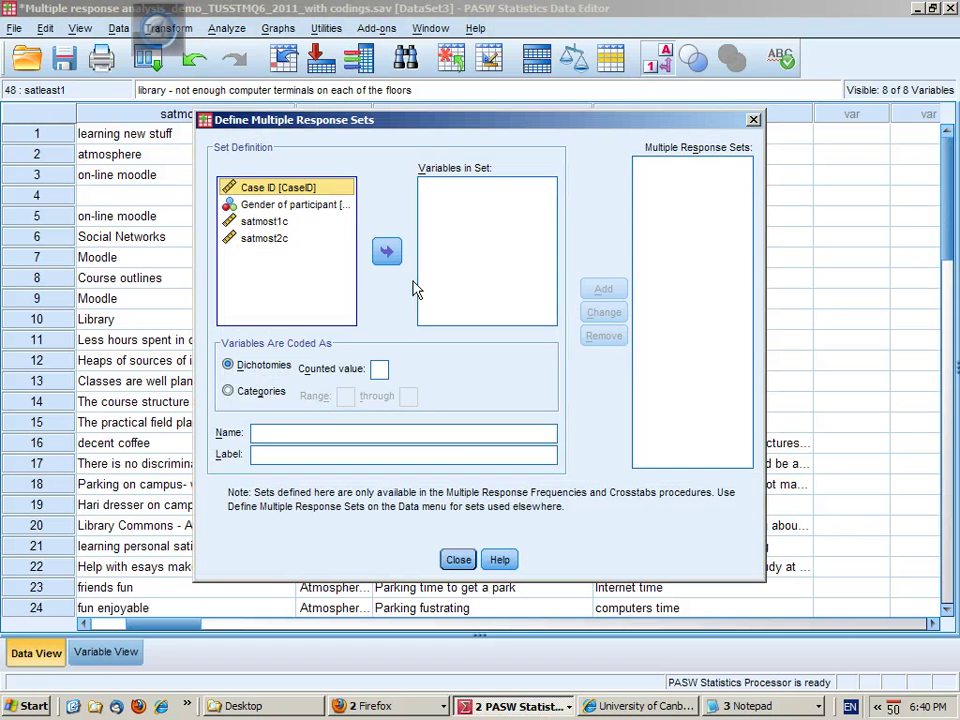
{"action": "left_click", "coordinate": [264, 226]}
{"action": "left_click", "coordinate": [262, 239], "text": "shift"}
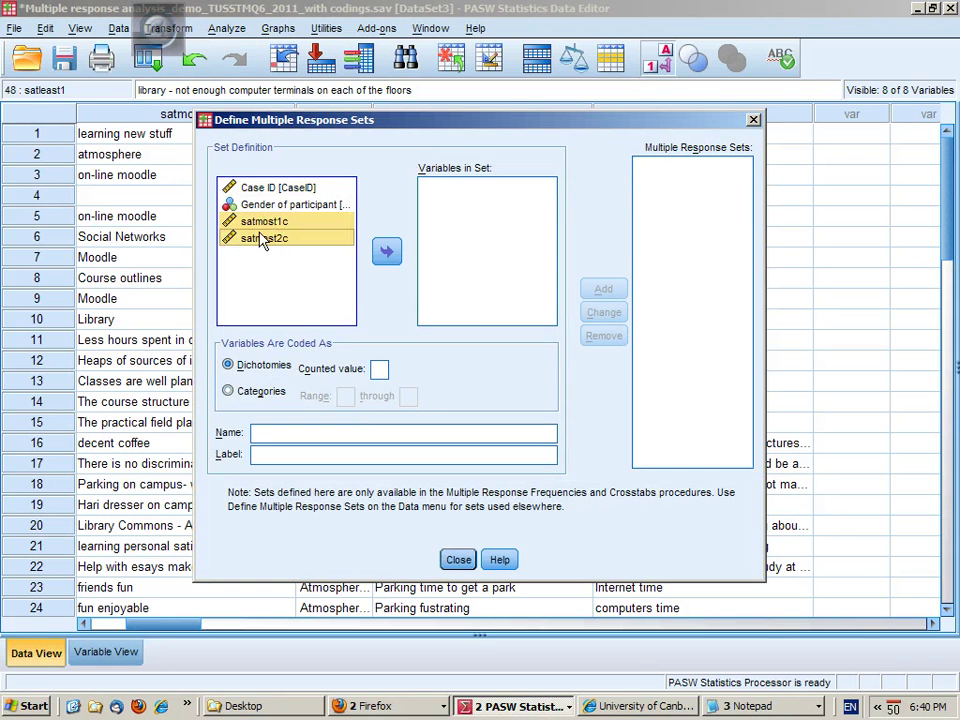
{"action": "left_click", "coordinate": [387, 252]}
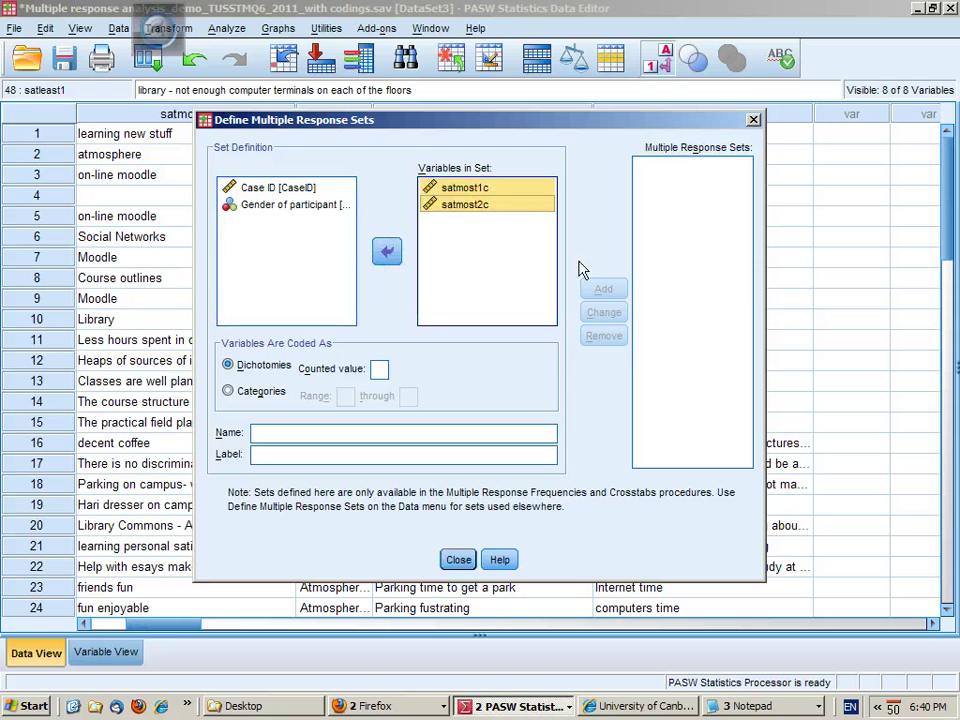
{"action": "left_click", "coordinate": [261, 391]}
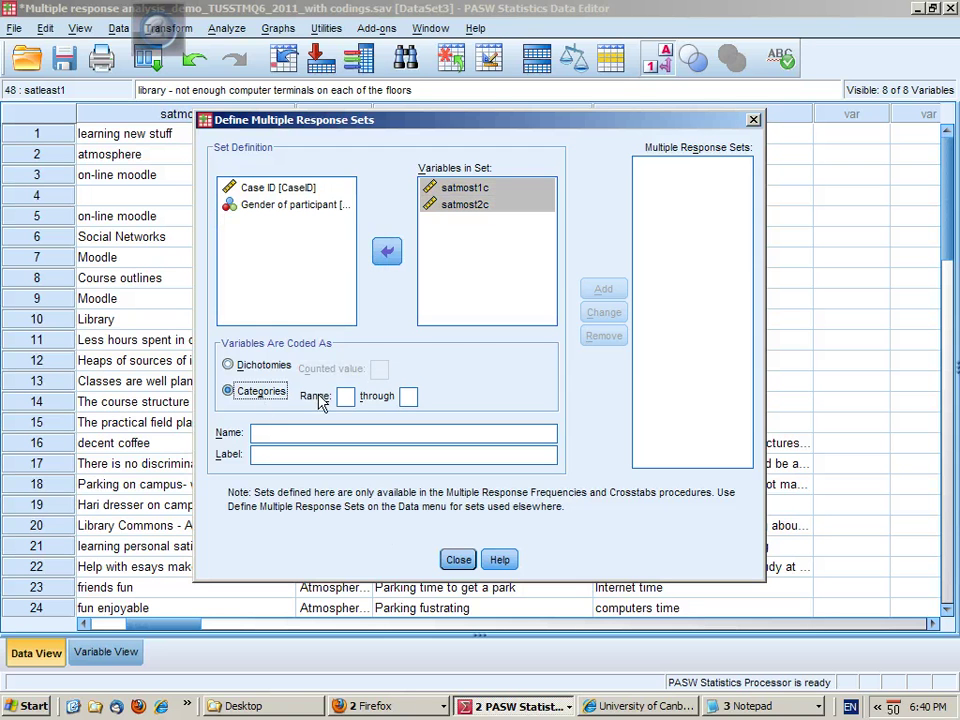
{"action": "left_click", "coordinate": [345, 396]}
{"action": "type", "text": "1"}
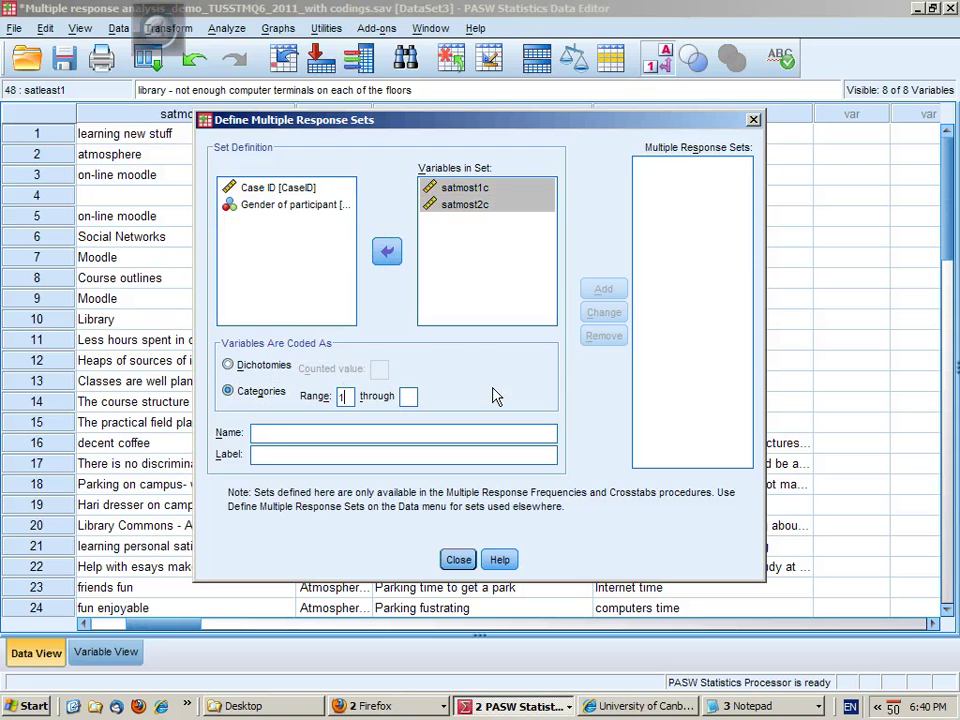
{"action": "left_click", "coordinate": [409, 396]}
{"action": "type", "text": "5"}
{"action": "left_click", "coordinate": [397, 433]}
{"action": "type", "text": "satmost"}
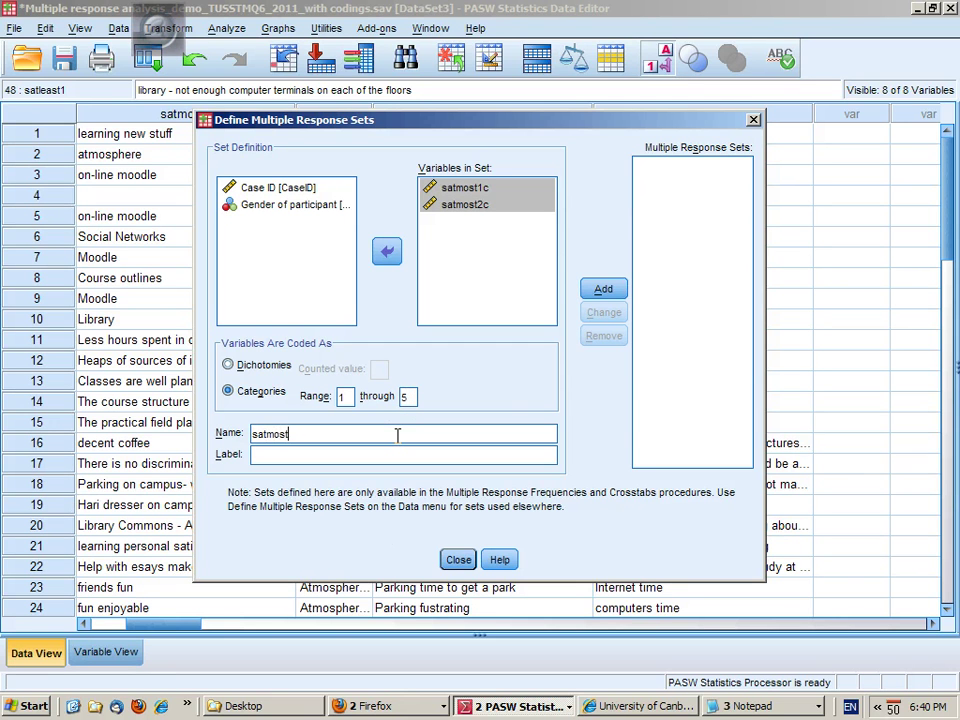
{"action": "left_click", "coordinate": [603, 289]}
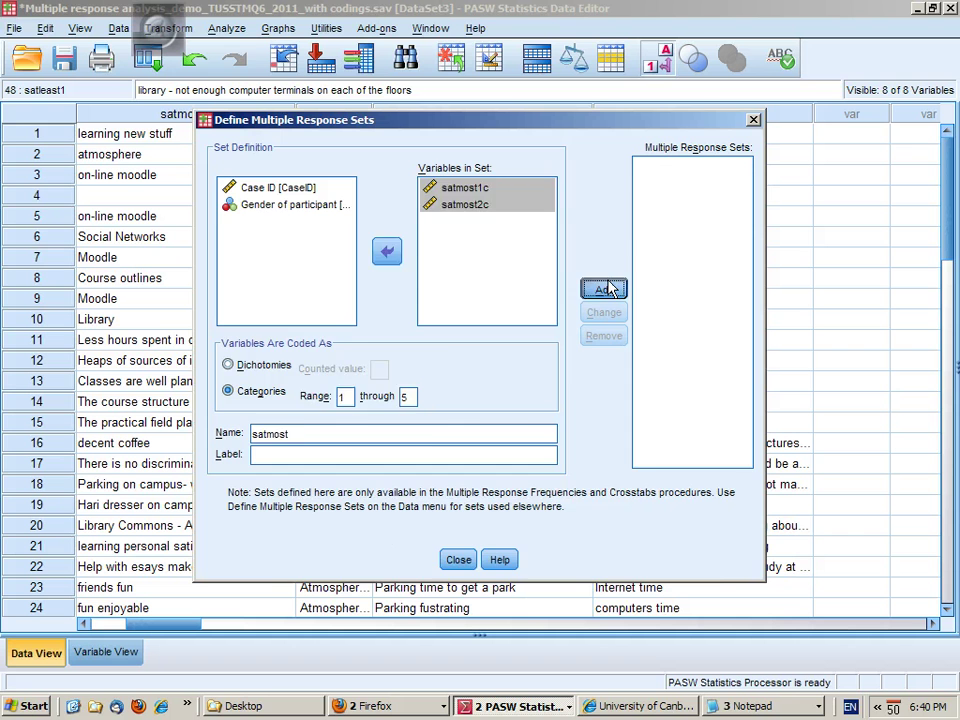
Step: Close the set dialog and run Multiple Response Frequencies with $satmost in Table(s) for
{"action": "left_click", "coordinate": [467, 566]}
{"action": "left_click", "coordinate": [225, 29]}
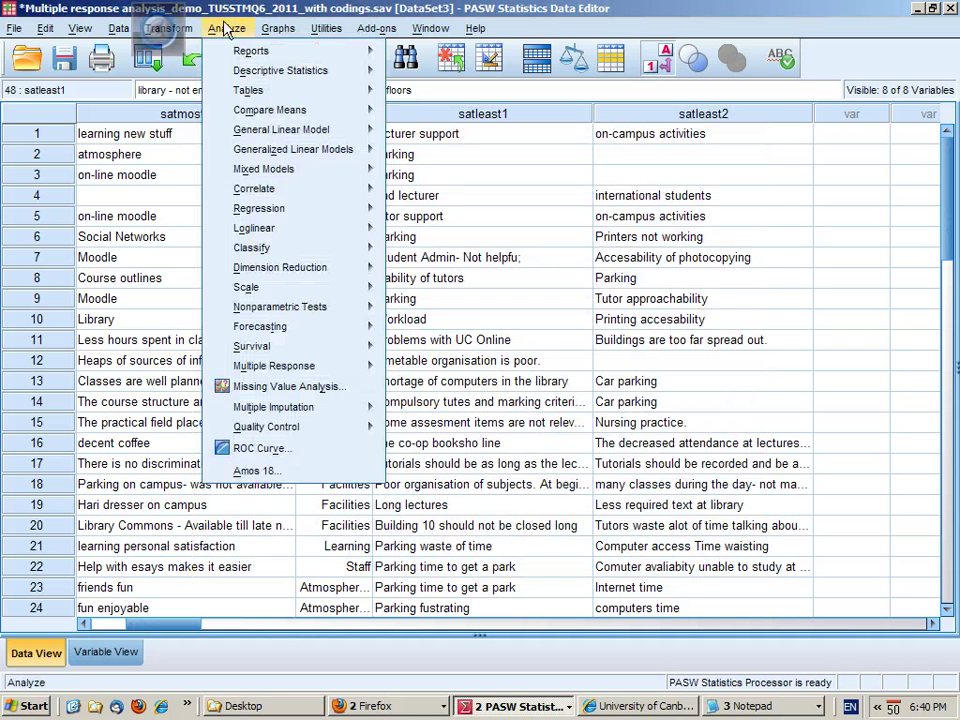
{"action": "mouse_move", "coordinate": [258, 409]}
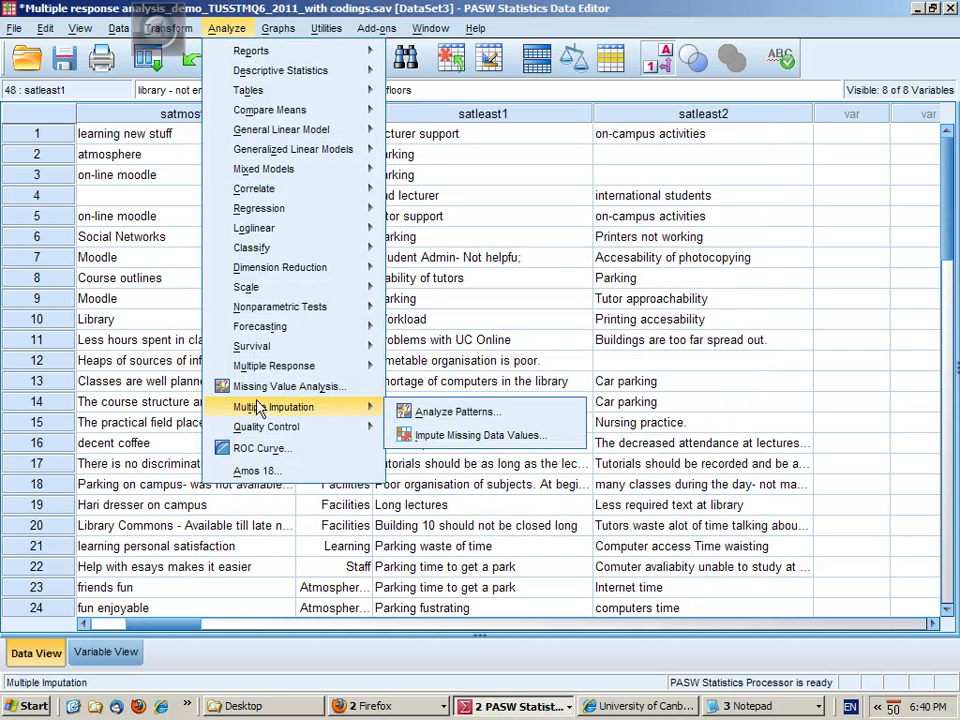
{"action": "mouse_move", "coordinate": [300, 367]}
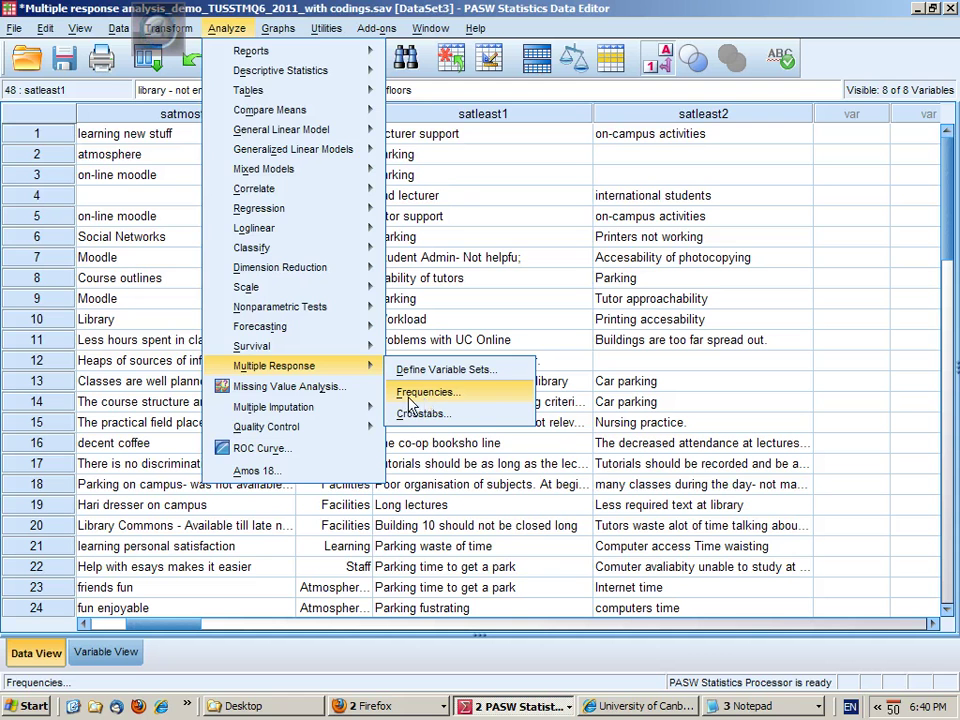
{"action": "left_click", "coordinate": [425, 396]}
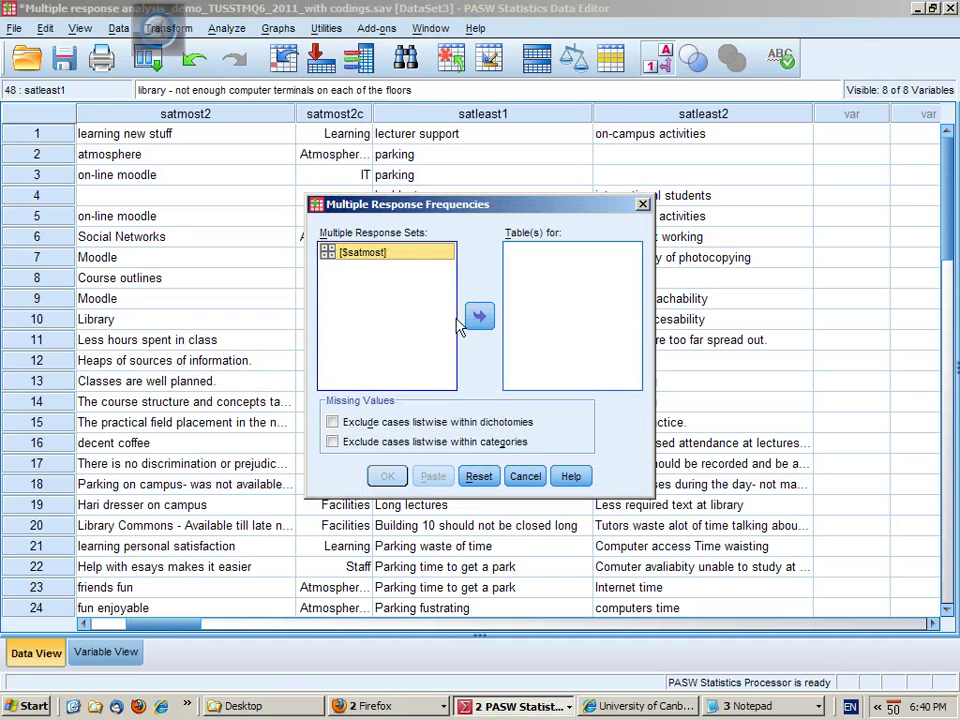
{"action": "double_click", "coordinate": [360, 252]}
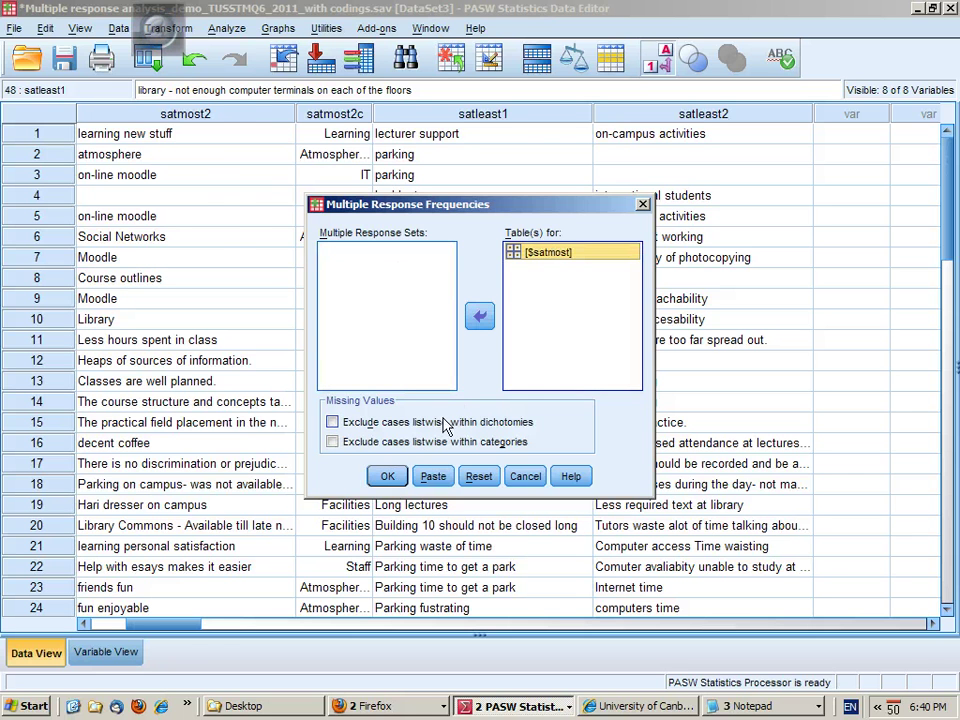
{"action": "left_click", "coordinate": [387, 477]}
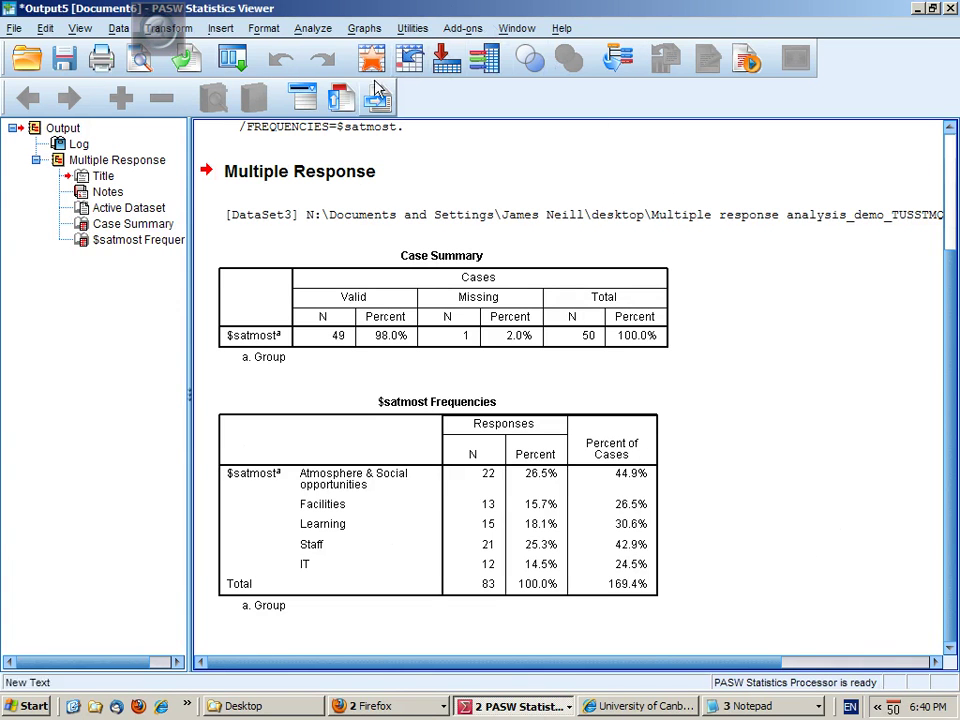
Step: Turn on the screen annotation drawing pen in red
{"action": "left_click", "coordinate": [171, 28]}
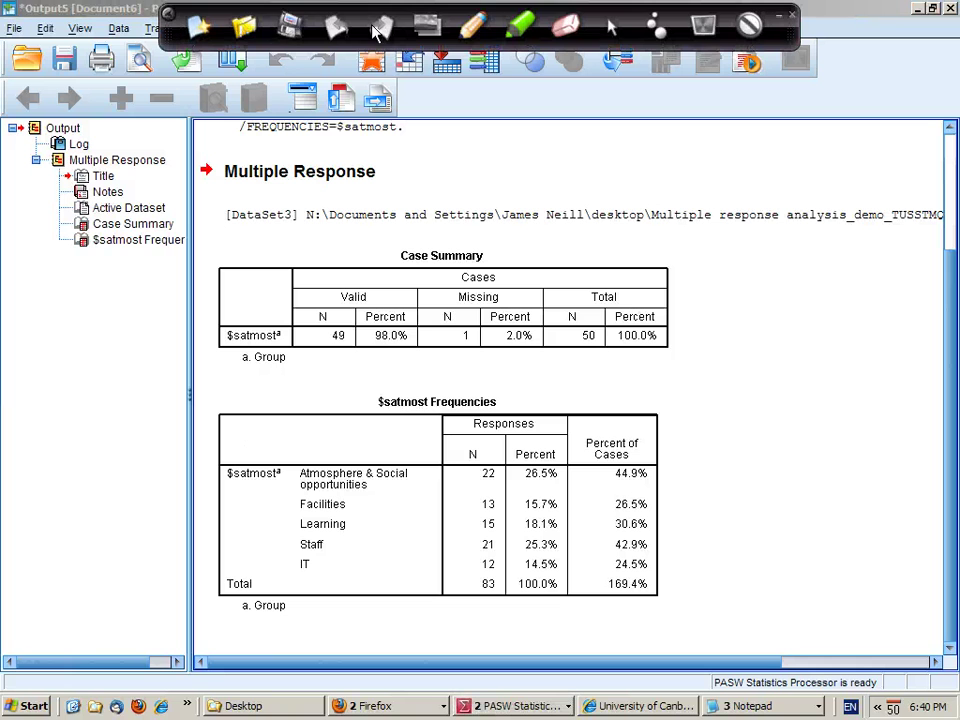
{"action": "left_click", "coordinate": [470, 26]}
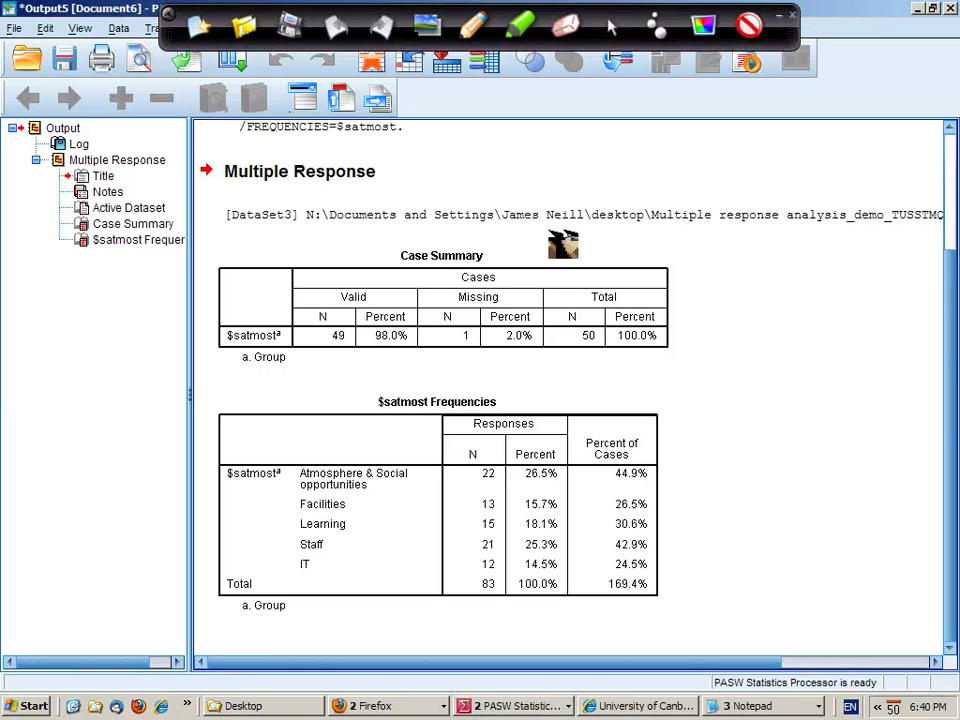
{"action": "left_click", "coordinate": [705, 30]}
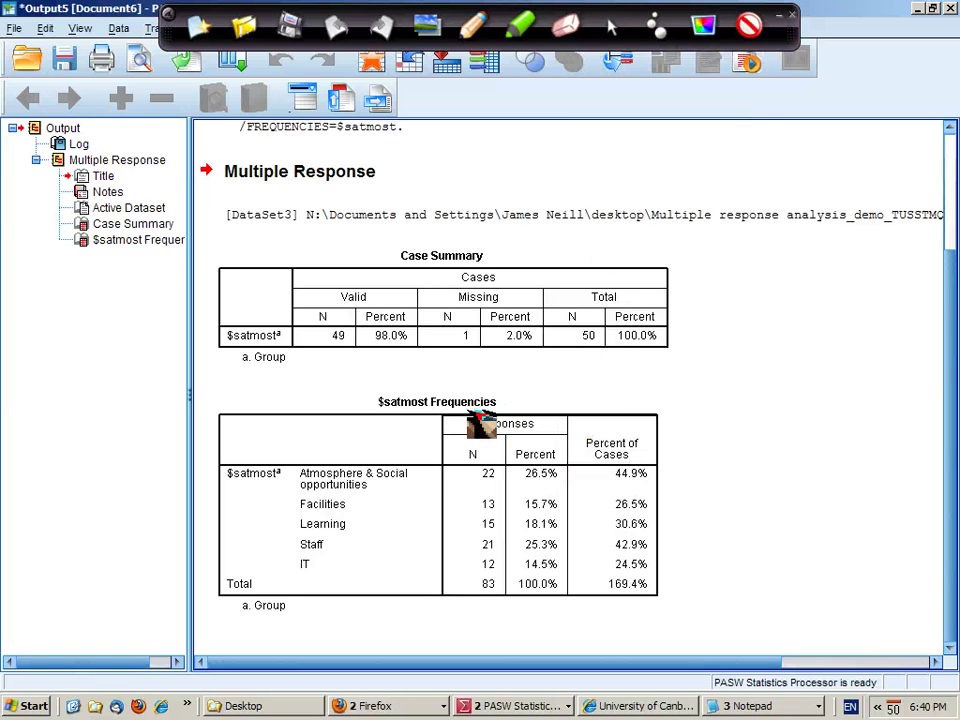
Step: Outline the Responses columns and circle 49, 83 and 169.4% in red
{"action": "mouse_move", "coordinate": [470, 413]}
{"action": "left_mouse_down"}
{"action": "mouse_move", "coordinate": [566, 418]}
{"action": "mouse_move", "coordinate": [581, 593]}
{"action": "mouse_move", "coordinate": [563, 611]}
{"action": "mouse_move", "coordinate": [519, 621]}
{"action": "mouse_move", "coordinate": [466, 596]}
{"action": "mouse_move", "coordinate": [445, 574]}
{"action": "mouse_move", "coordinate": [440, 478]}
{"action": "left_mouse_up"}
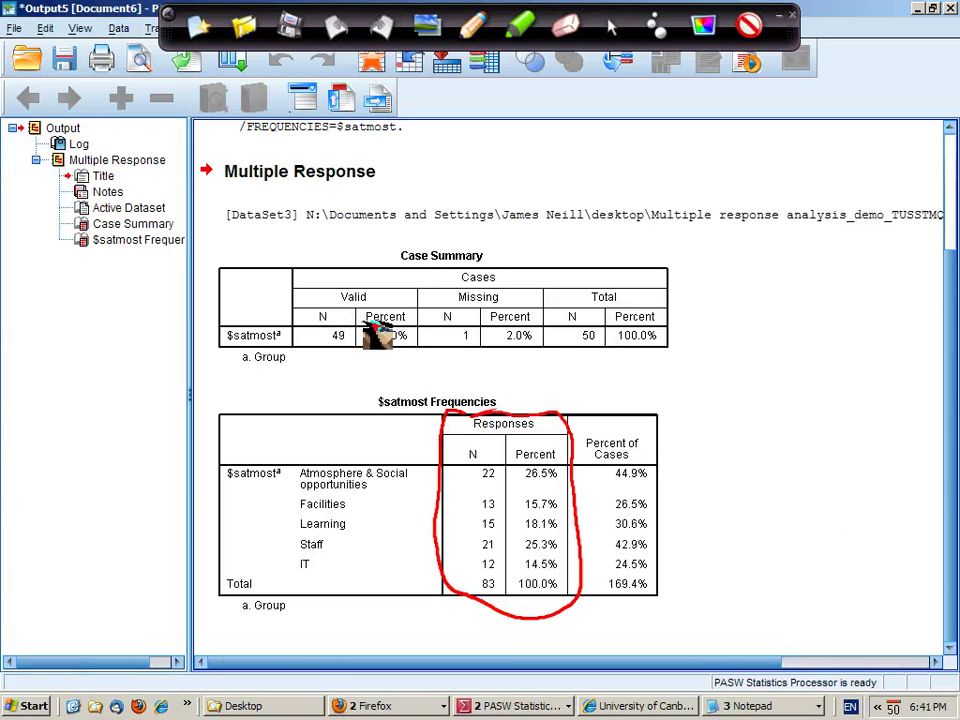
{"action": "mouse_move", "coordinate": [362, 340]}
{"action": "left_mouse_down"}
{"action": "mouse_move", "coordinate": [330, 333]}
{"action": "mouse_move", "coordinate": [326, 348]}
{"action": "mouse_move", "coordinate": [358, 325]}
{"action": "left_mouse_up"}
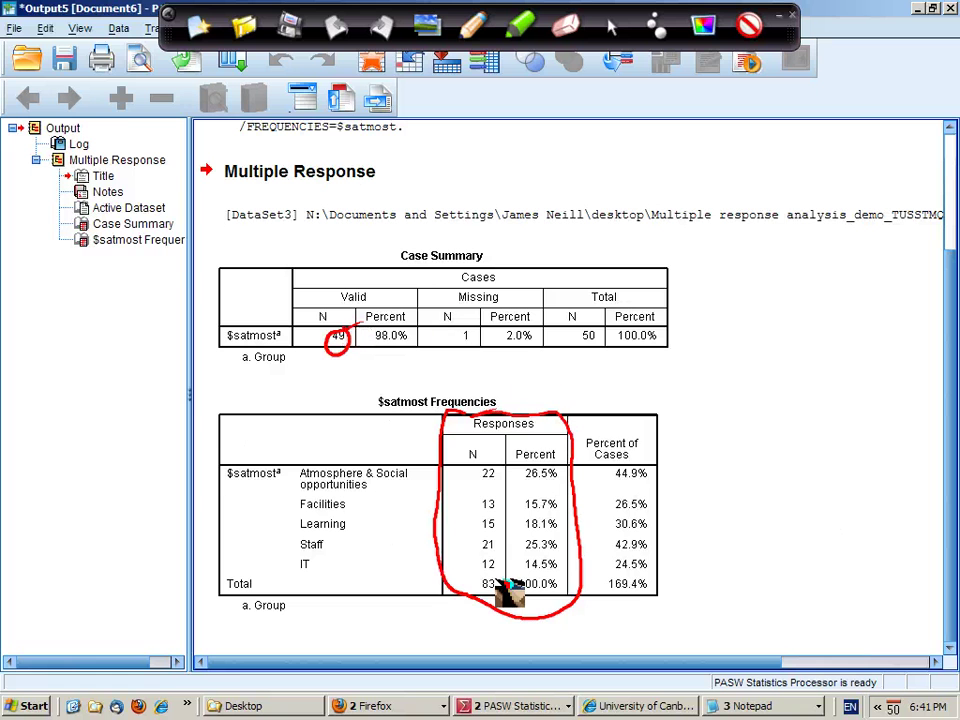
{"action": "mouse_move", "coordinate": [497, 580]}
{"action": "left_mouse_down"}
{"action": "mouse_move", "coordinate": [500, 594]}
{"action": "mouse_move", "coordinate": [508, 574]}
{"action": "left_mouse_up"}
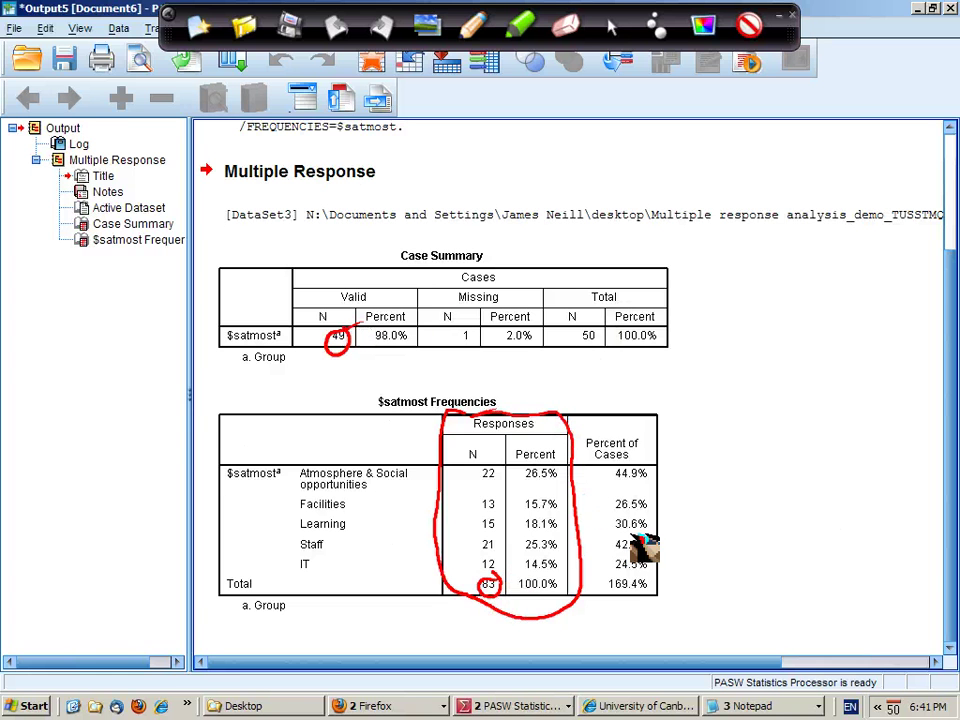
{"action": "mouse_move", "coordinate": [643, 615]}
{"action": "left_mouse_down"}
{"action": "mouse_move", "coordinate": [648, 594]}
{"action": "mouse_move", "coordinate": [636, 585]}
{"action": "mouse_move", "coordinate": [622, 597]}
{"action": "left_mouse_up"}
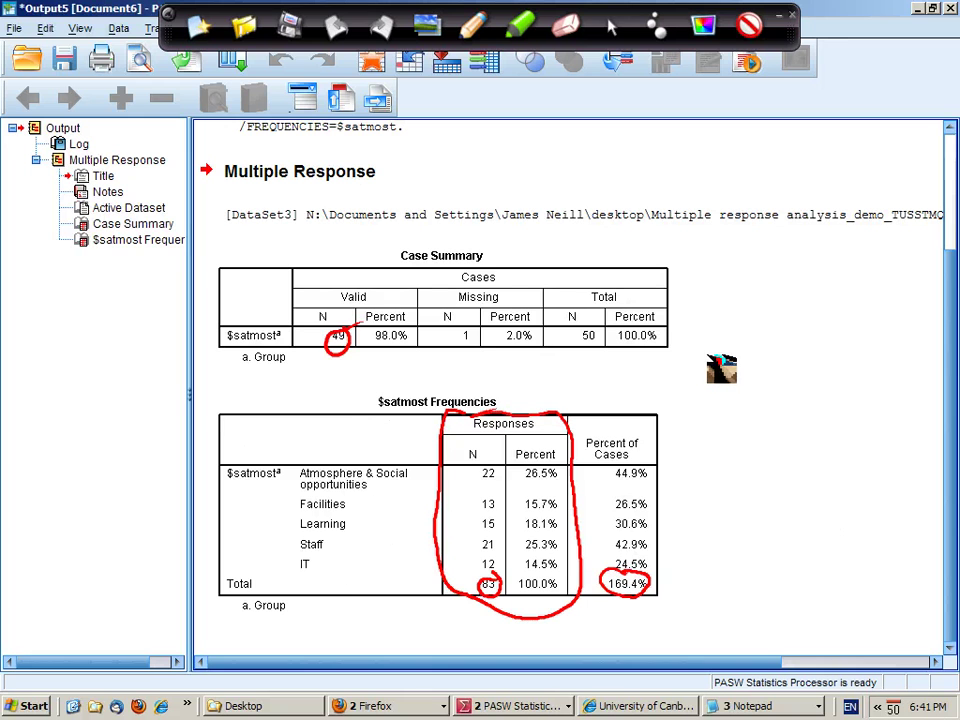
Step: Write 1.7 in red to the right of the Case Summary table
{"action": "left_click_drag", "start_coordinate": [705, 356], "coordinate": [698, 408]}
{"action": "left_click", "coordinate": [711, 390]}
{"action": "mouse_move", "coordinate": [728, 354]}
{"action": "left_mouse_down"}
{"action": "mouse_move", "coordinate": [742, 353]}
{"action": "mouse_move", "coordinate": [740, 376]}
{"action": "mouse_move", "coordinate": [714, 392]}
{"action": "left_mouse_up"}
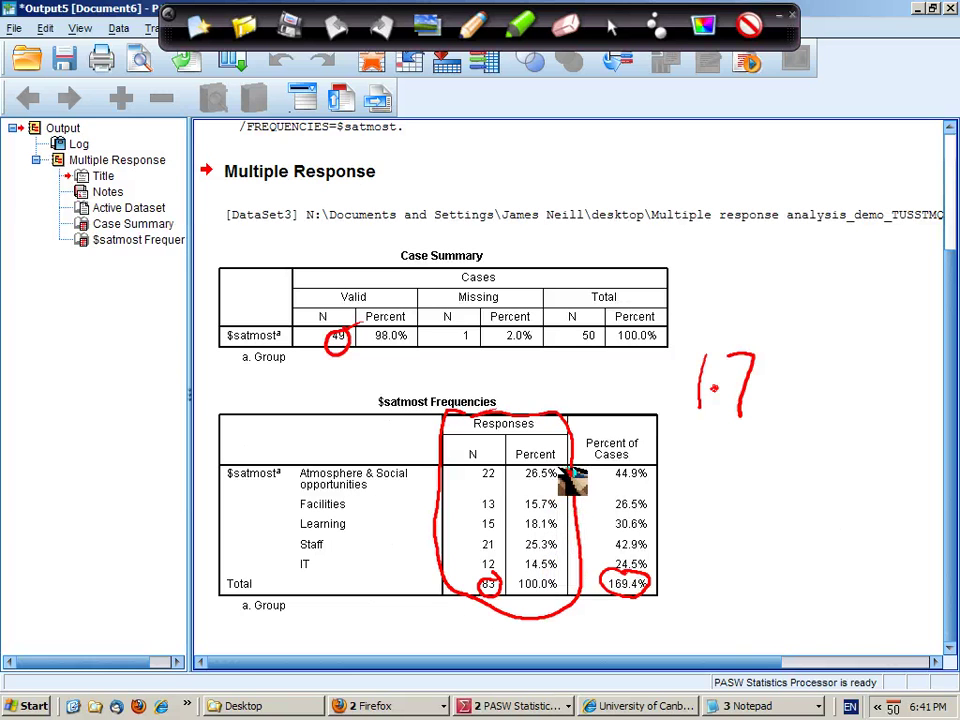
Step: Circle 26.5% and 25.3% and tick the remaining Percent values in red
{"action": "mouse_move", "coordinate": [564, 454]}
{"action": "left_mouse_down"}
{"action": "mouse_move", "coordinate": [517, 462]}
{"action": "mouse_move", "coordinate": [523, 483]}
{"action": "mouse_move", "coordinate": [563, 462]}
{"action": "left_mouse_up"}
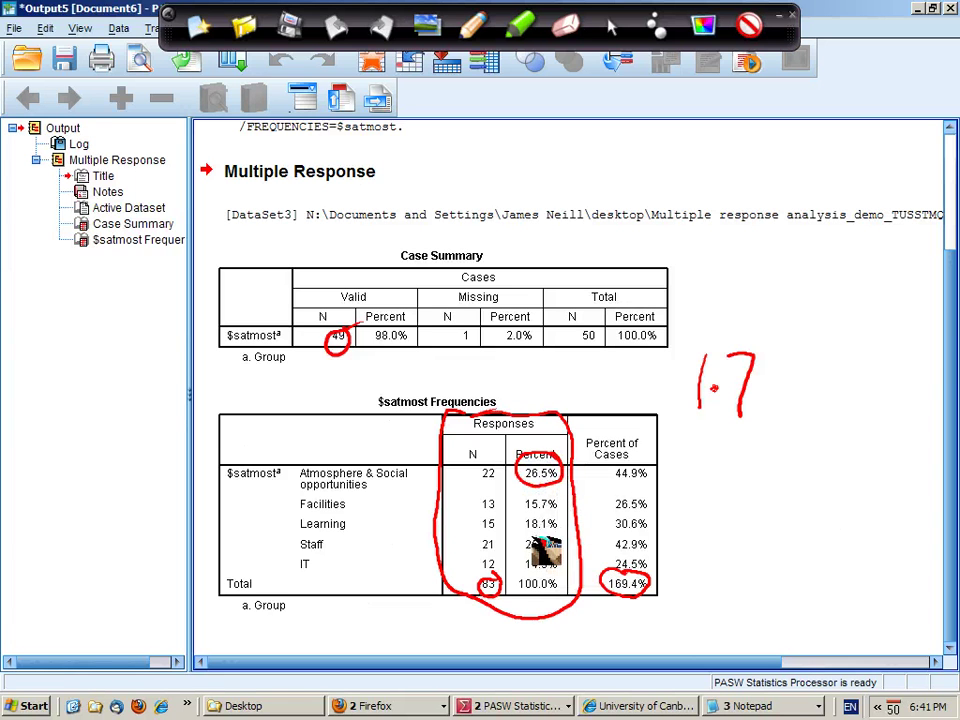
{"action": "mouse_move", "coordinate": [546, 558]}
{"action": "left_mouse_down"}
{"action": "mouse_move", "coordinate": [558, 566]}
{"action": "mouse_move", "coordinate": [568, 550]}
{"action": "mouse_move", "coordinate": [545, 548]}
{"action": "left_mouse_up"}
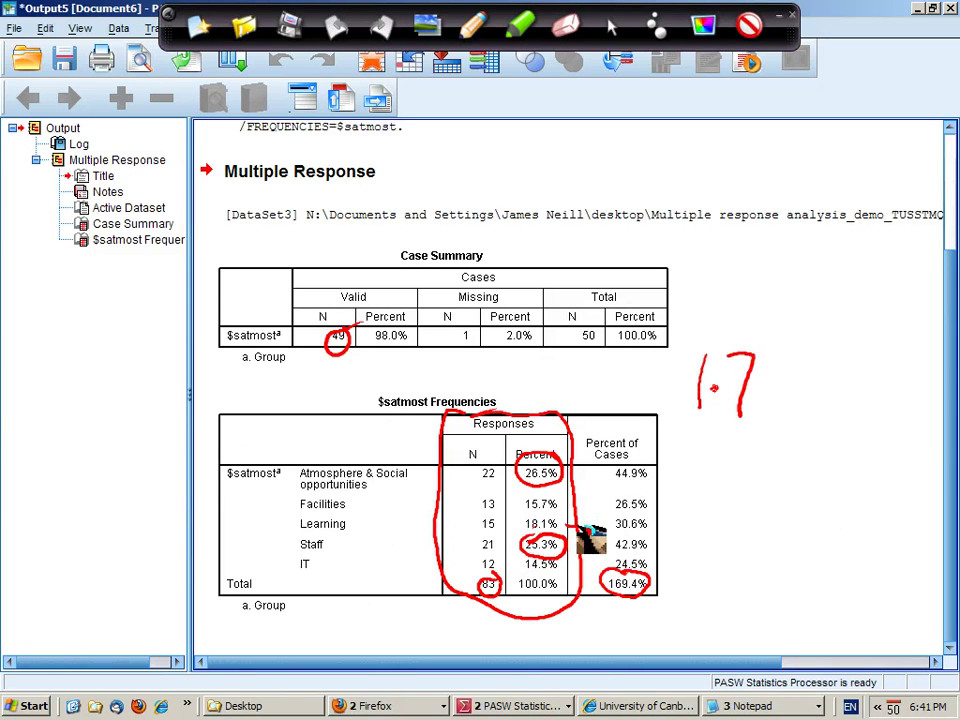
{"action": "left_click_drag", "start_coordinate": [577, 518], "coordinate": [566, 578]}
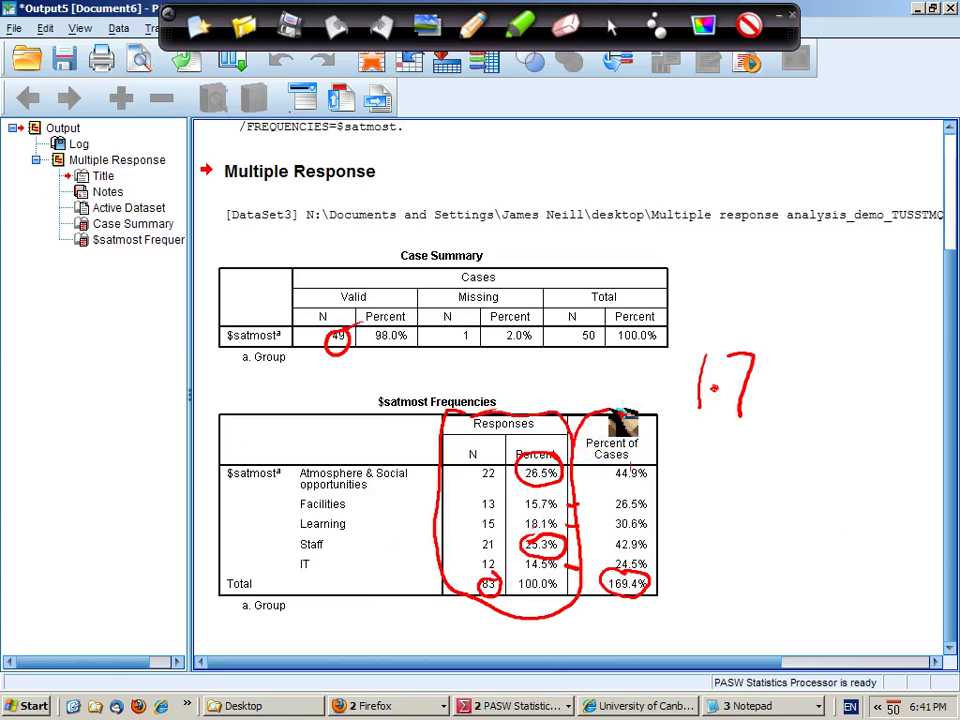
Step: Loop the Percent of Cases column, ring 42.9% and 44.9%, and arc it to the Responses outline
{"action": "mouse_move", "coordinate": [652, 420]}
{"action": "left_mouse_down"}
{"action": "mouse_move", "coordinate": [659, 458]}
{"action": "mouse_move", "coordinate": [654, 600]}
{"action": "mouse_move", "coordinate": [621, 617]}
{"action": "mouse_move", "coordinate": [597, 573]}
{"action": "left_mouse_up"}
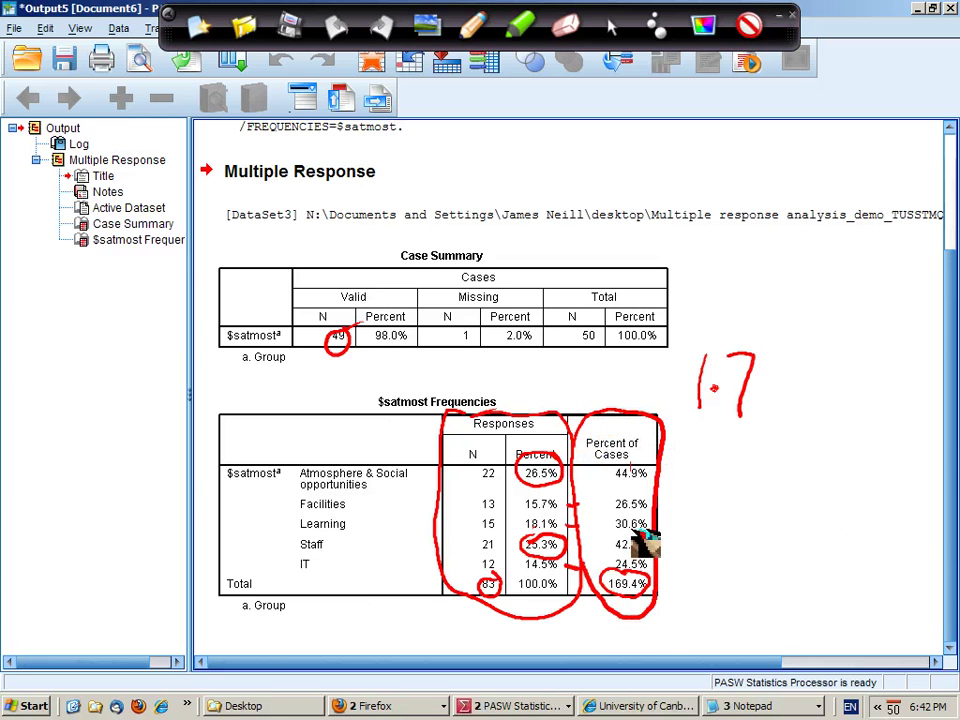
{"action": "mouse_move", "coordinate": [615, 542]}
{"action": "left_mouse_down"}
{"action": "mouse_move", "coordinate": [622, 560]}
{"action": "mouse_move", "coordinate": [642, 562]}
{"action": "mouse_move", "coordinate": [652, 550]}
{"action": "mouse_move", "coordinate": [645, 538]}
{"action": "left_mouse_up"}
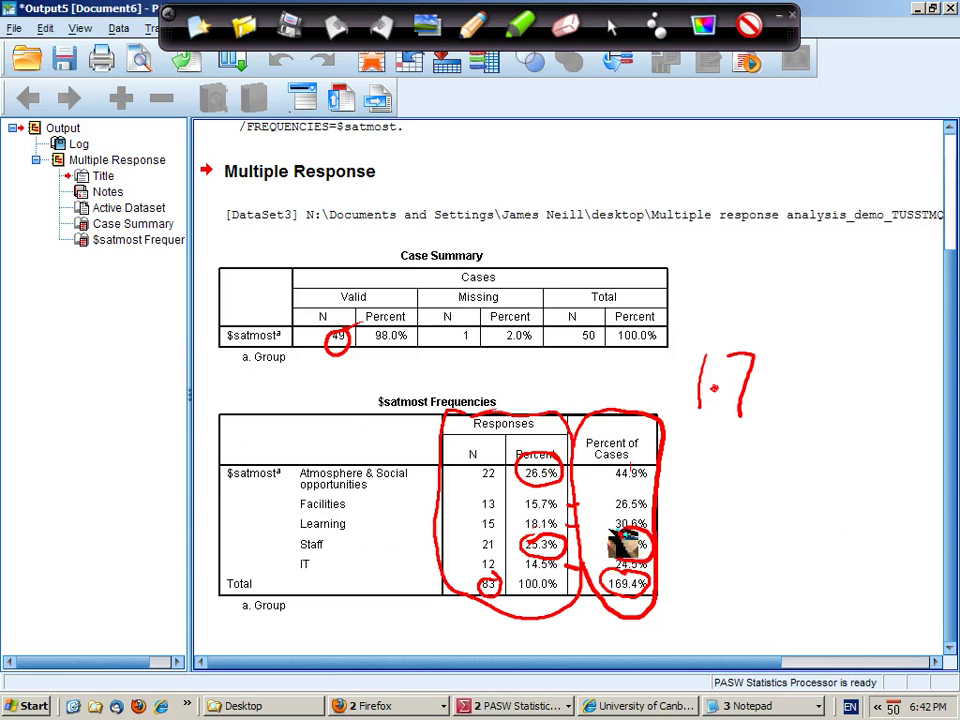
{"action": "left_click_drag", "start_coordinate": [632, 478], "coordinate": [649, 484]}
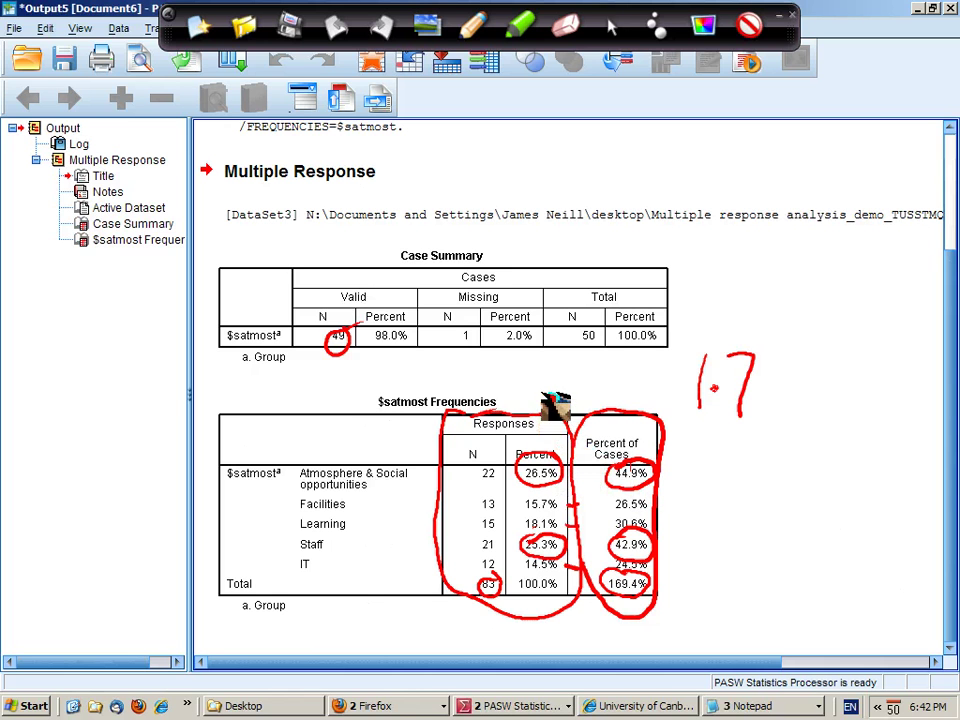
{"action": "mouse_move", "coordinate": [605, 418]}
{"action": "left_mouse_down"}
{"action": "mouse_move", "coordinate": [577, 403]}
{"action": "mouse_move", "coordinate": [546, 410]}
{"action": "left_mouse_up"}
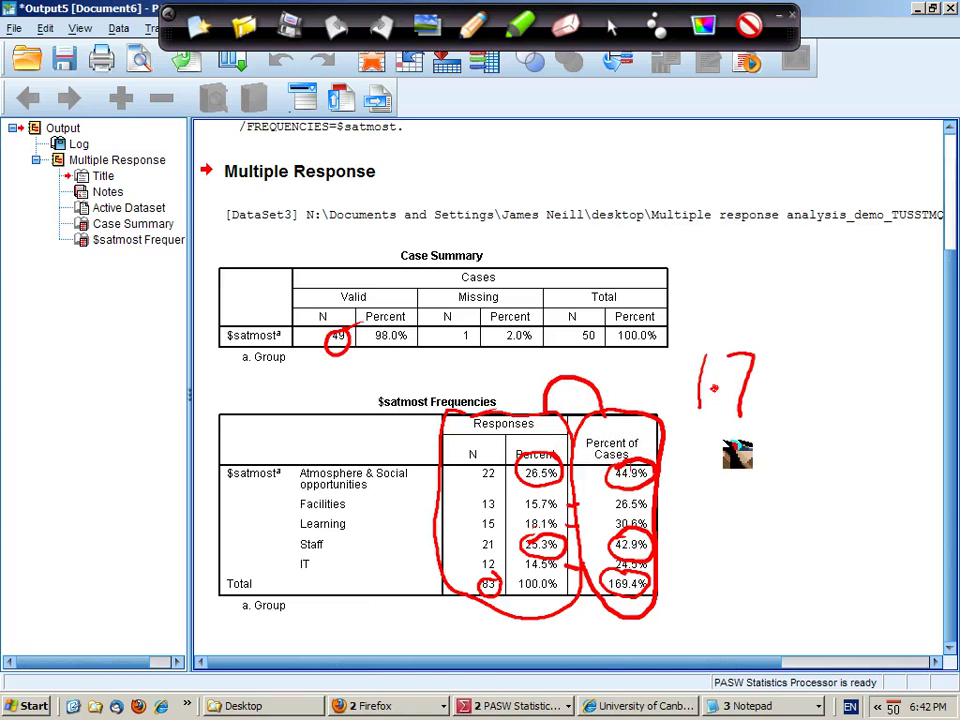